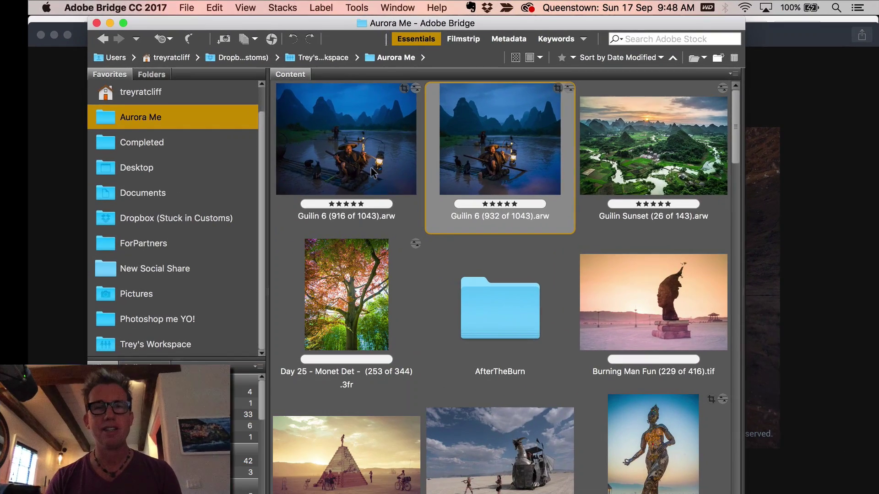
# Select the Guilin 6 (932 of 1043).arw thumbnail in the Aurora Me folder.
pyautogui.click(230, 115)
pyautogui.click(498, 186)
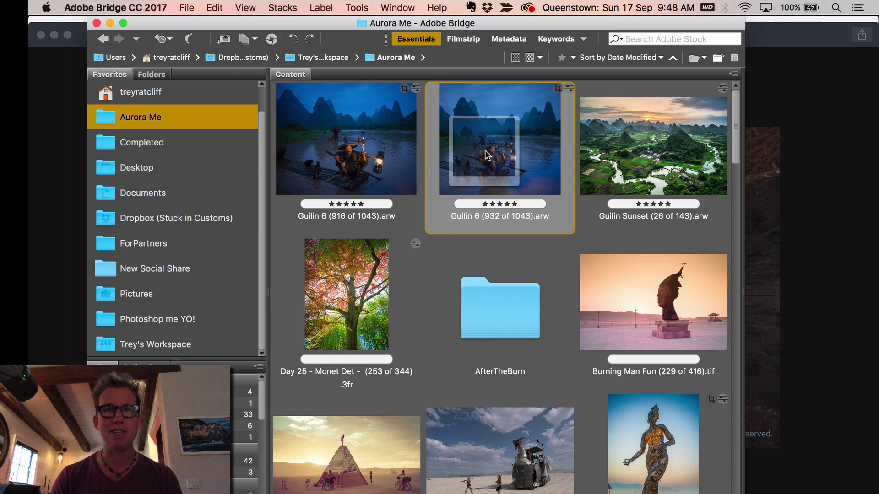
# Create the HDR image from the fisherman photo with Tone Mapping left unchecked.
pyautogui.moveTo(350, 491)
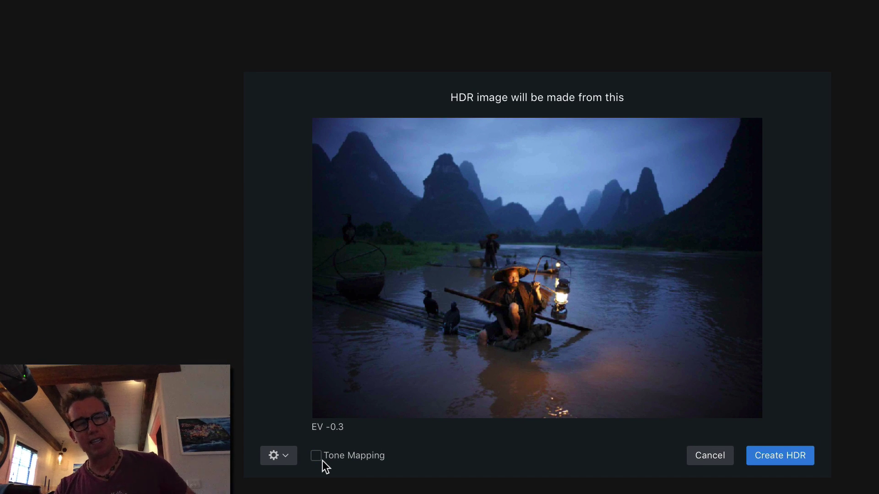
pyautogui.click(787, 456)
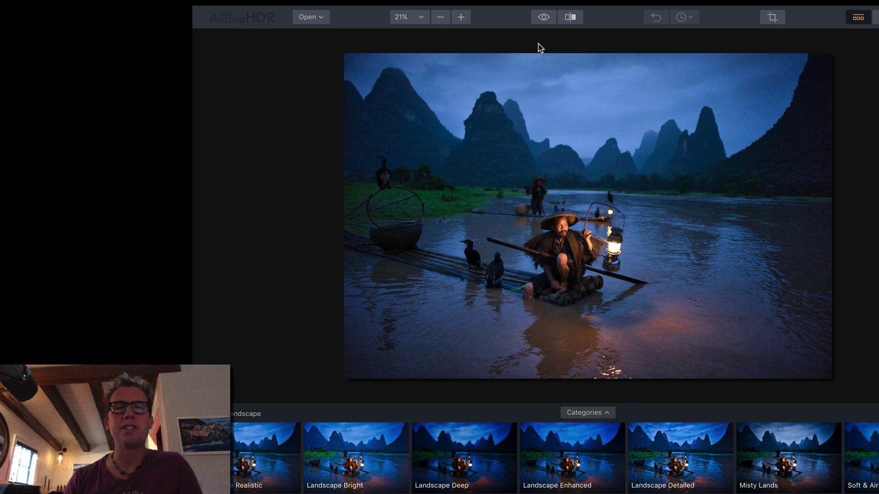
# Toggle between the darker original and the processed HDR version to compare them.
pyautogui.click(548, 21)
pyautogui.click(547, 21)
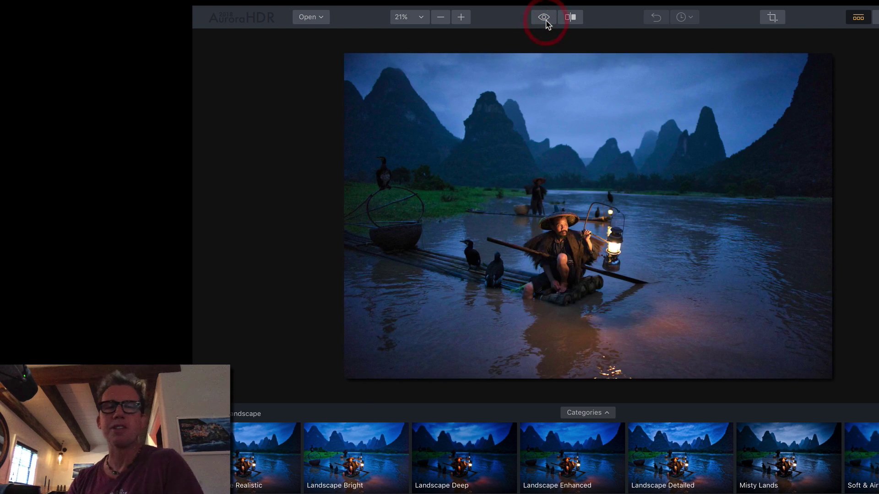
pyautogui.click(547, 22)
pyautogui.click(546, 22)
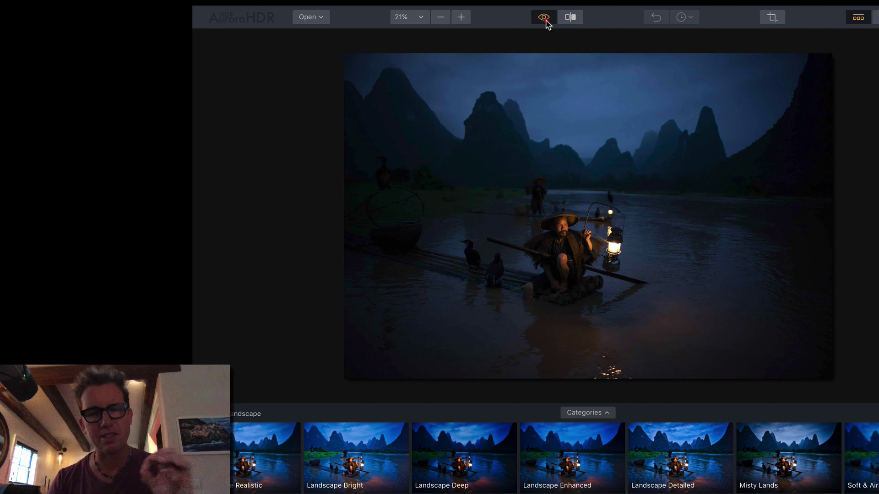
pyautogui.click(546, 21)
pyautogui.click(547, 24)
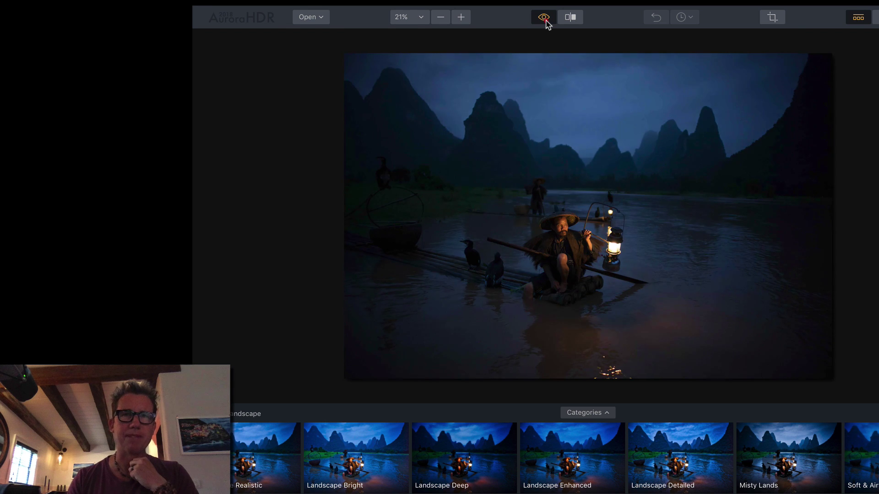
pyautogui.click(547, 24)
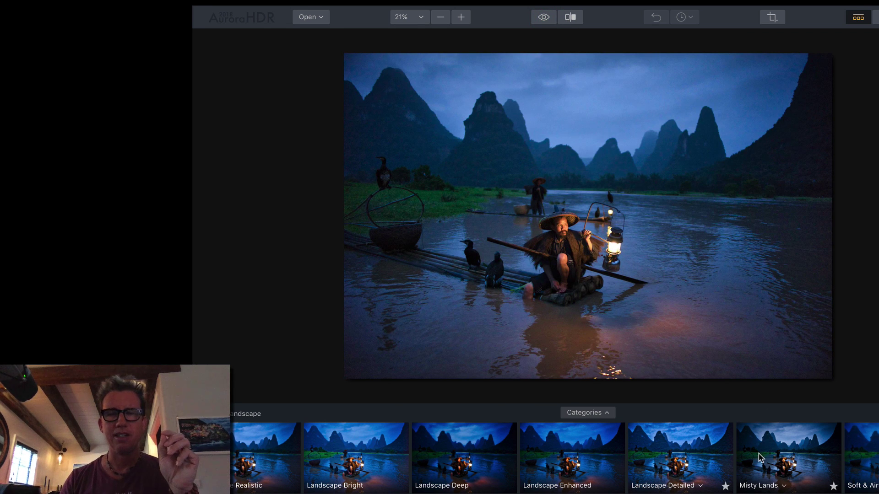
# Switch the preset strip to the Basic category, showing Deep Sky, HDR Look 1 and Dreamy.
pyautogui.hscroll(5, 761, 458)
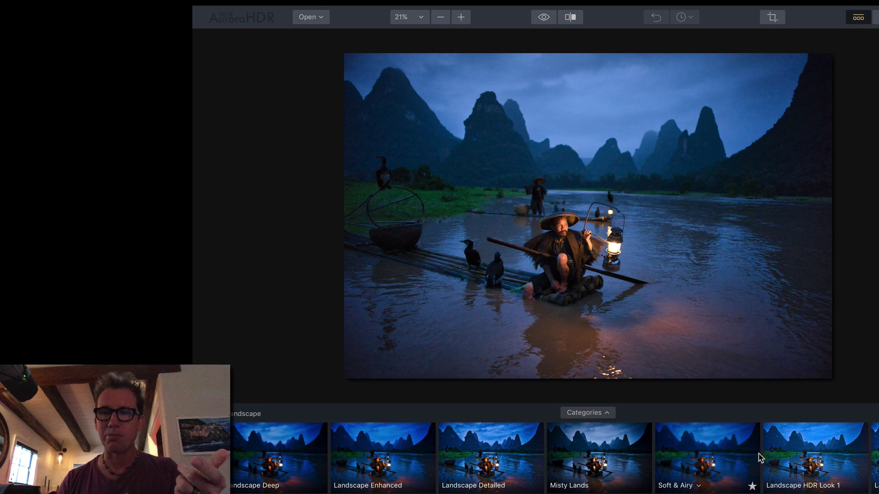
pyautogui.hscroll(2, 759, 456)
pyautogui.click(601, 414)
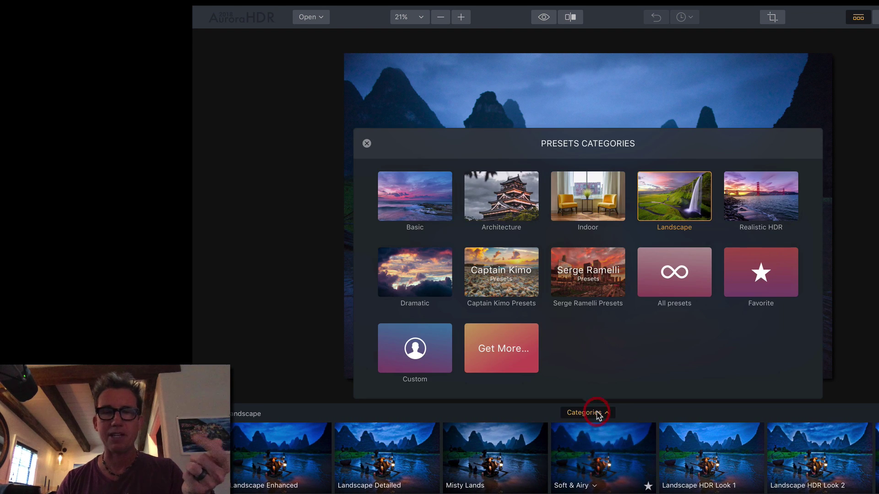
pyautogui.click(427, 199)
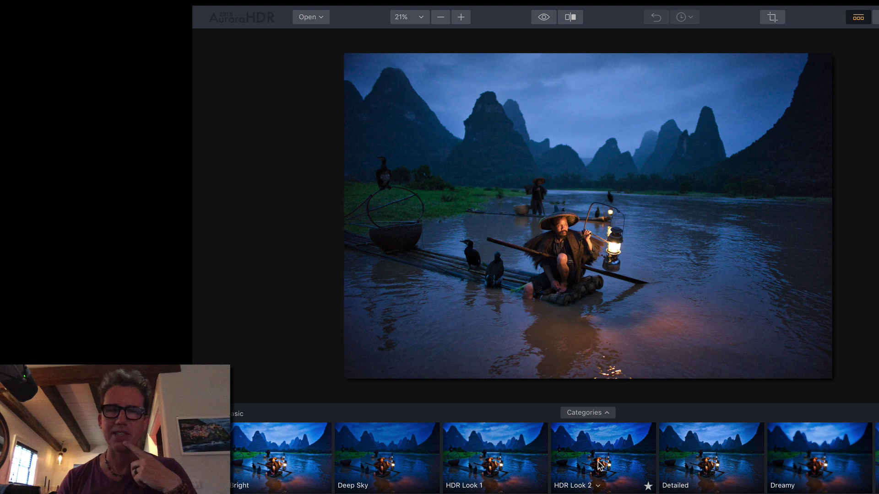
# Hide the presets strip and show the Layers and Filters panel with HDR Basic and Color.
pyautogui.click(859, 17)
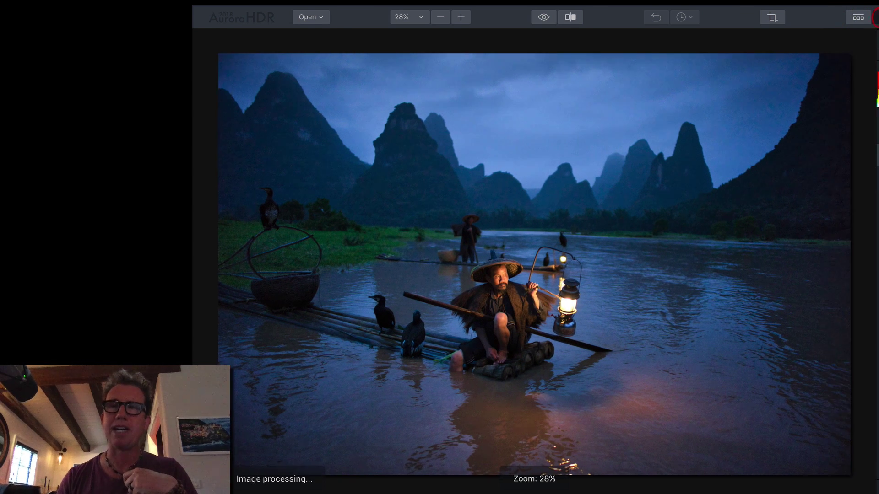
pyautogui.click(874, 18)
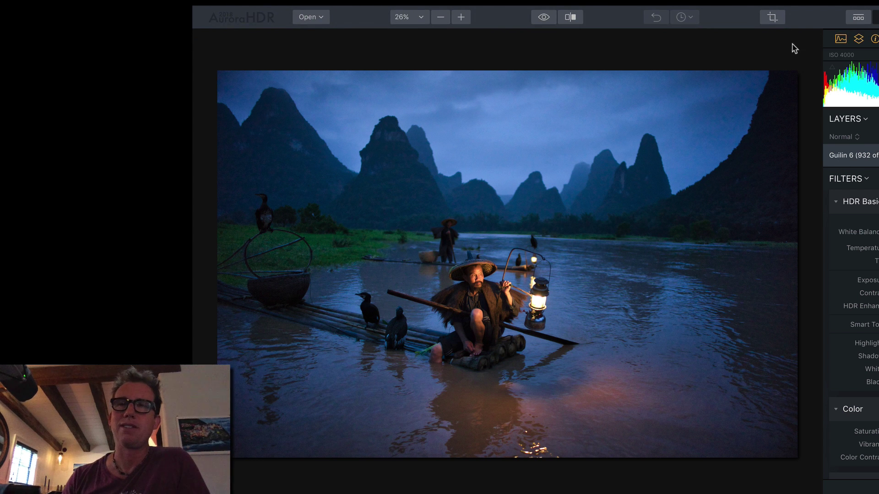
# Crop the right, left and bottom edges to a 4860 x 4593 px frame around the fisherman.
pyautogui.click(772, 17)
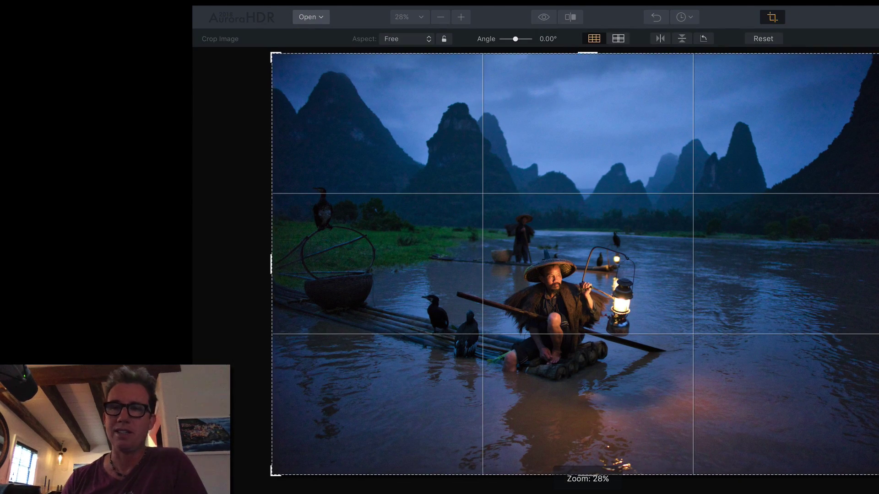
pyautogui.moveTo(847, 259)
pyautogui.mouseDown()
pyautogui.moveTo(877, 256)
pyautogui.moveTo(848, 257)
pyautogui.mouseUp()
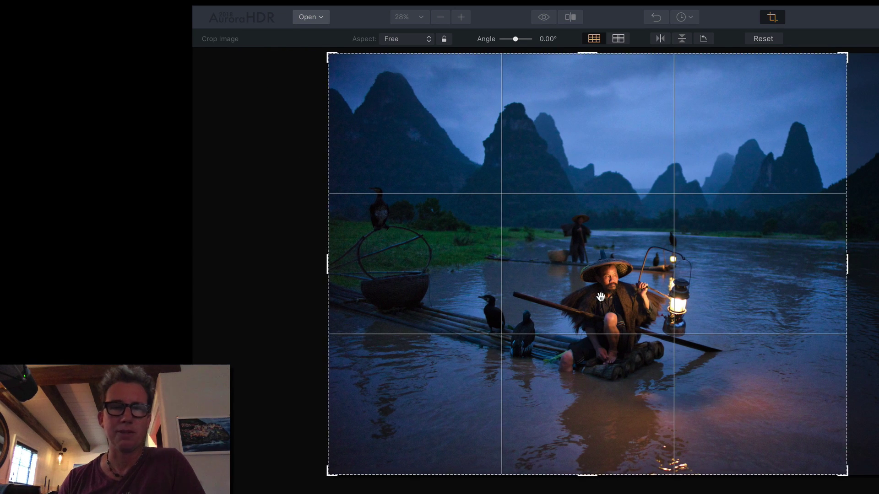
pyautogui.moveTo(326, 264); pyautogui.dragTo(378, 259)
pyautogui.moveTo(591, 478); pyautogui.dragTo(592, 464)
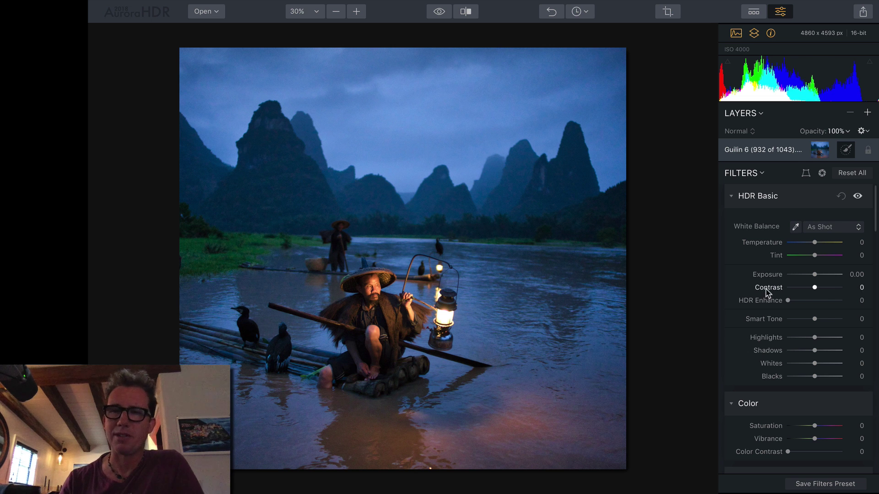
# Set HDR Basic Contrast to 31, HDR Enhance to 37 and Smart Tone to 25.
pyautogui.moveTo(815, 287); pyautogui.dragTo(809, 307)
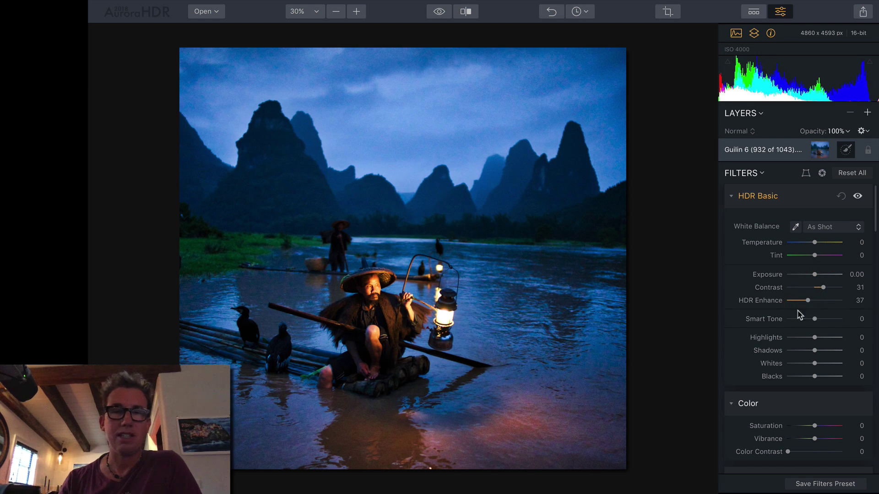
pyautogui.click(815, 319)
pyautogui.moveTo(814, 320); pyautogui.dragTo(821, 325)
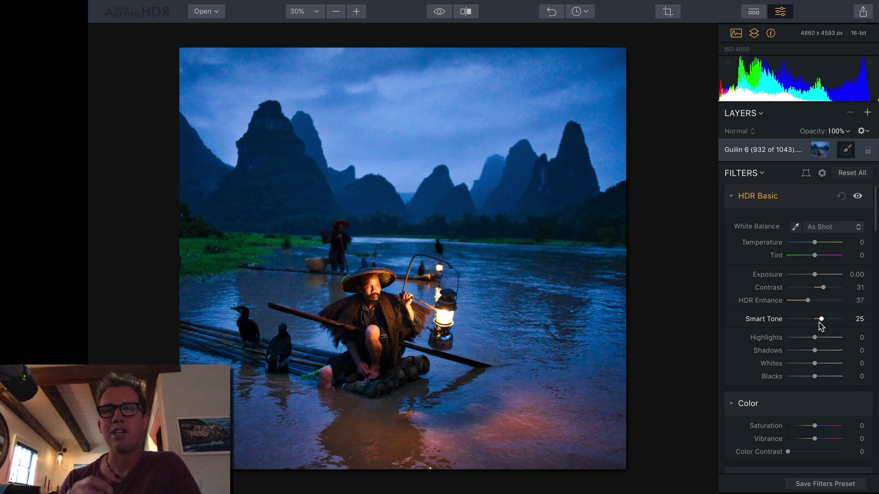
# Add a new adjustment layer above the Guilin 6 photo layer and name it 'Smooth Sky'.
pyautogui.scroll(-1, 824, 316)
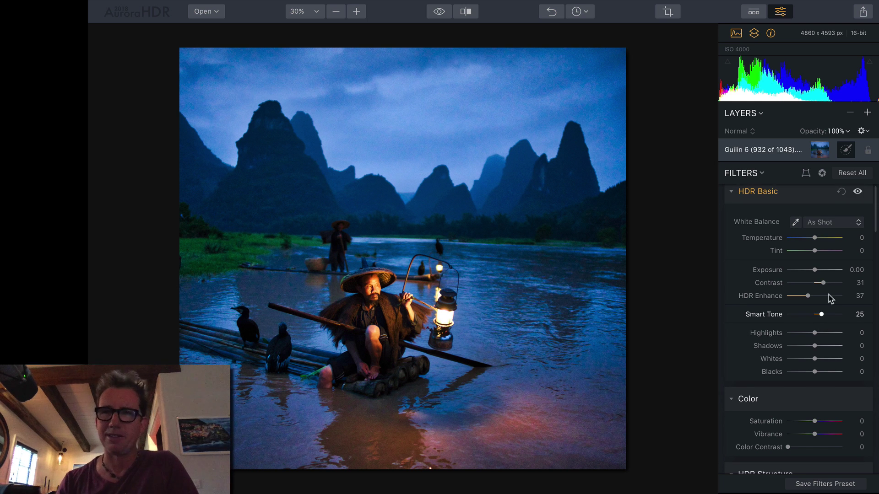
pyautogui.click(868, 113)
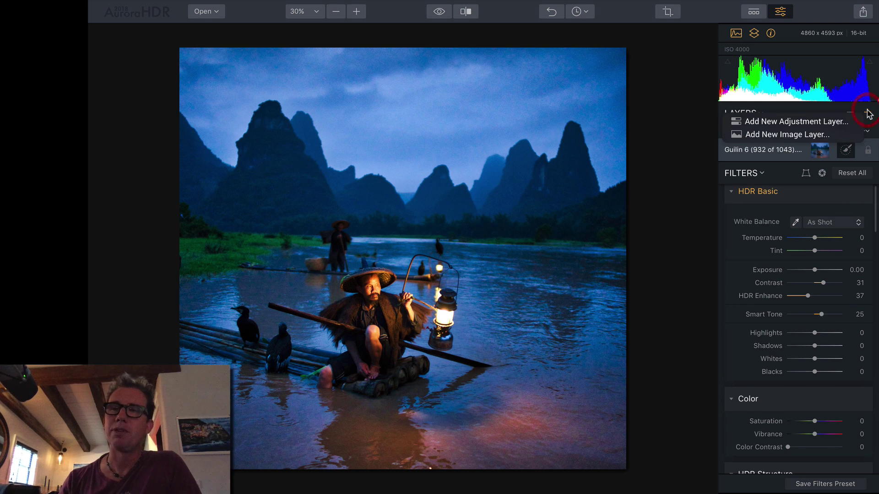
pyautogui.click(814, 121)
pyautogui.doubleClick(738, 150)
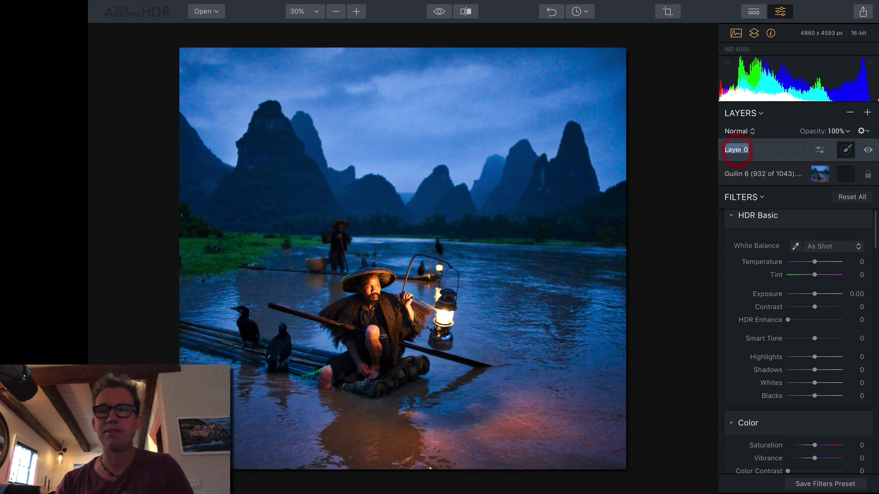
pyautogui.write('Smooth Sky')
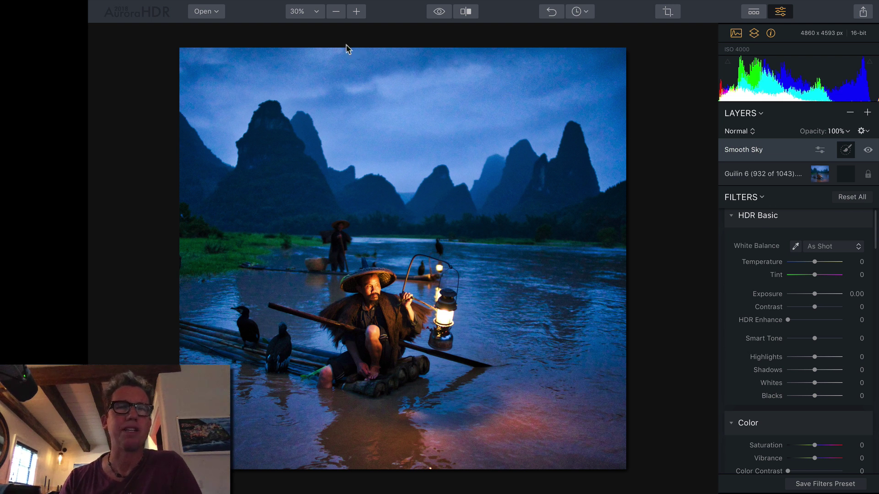
# At 200% zoom, set Smooth Sky's HDR Denoise to Amount 82, Smooth 101 and Boost 34.
pyautogui.click(317, 13)
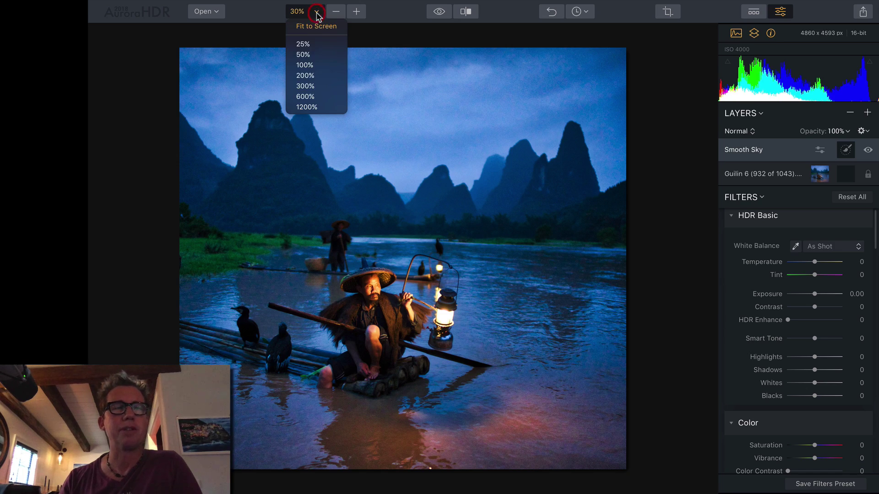
pyautogui.click(316, 73)
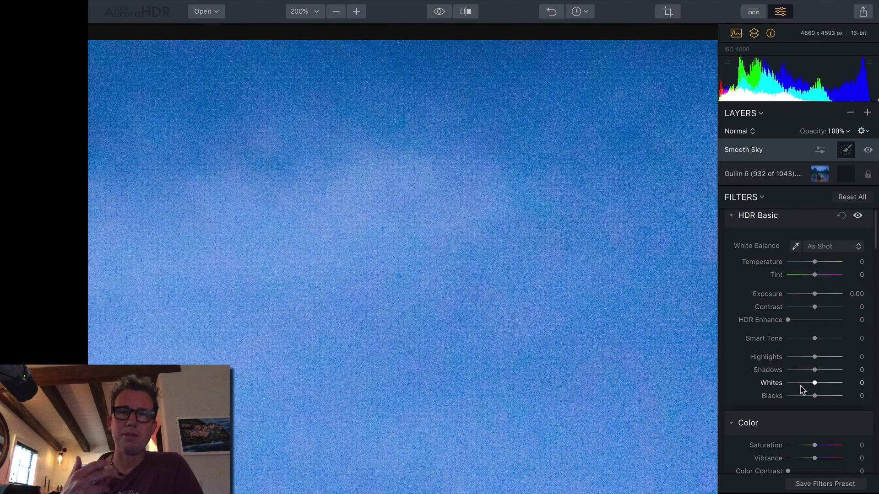
pyautogui.scroll(-10, 802, 391)
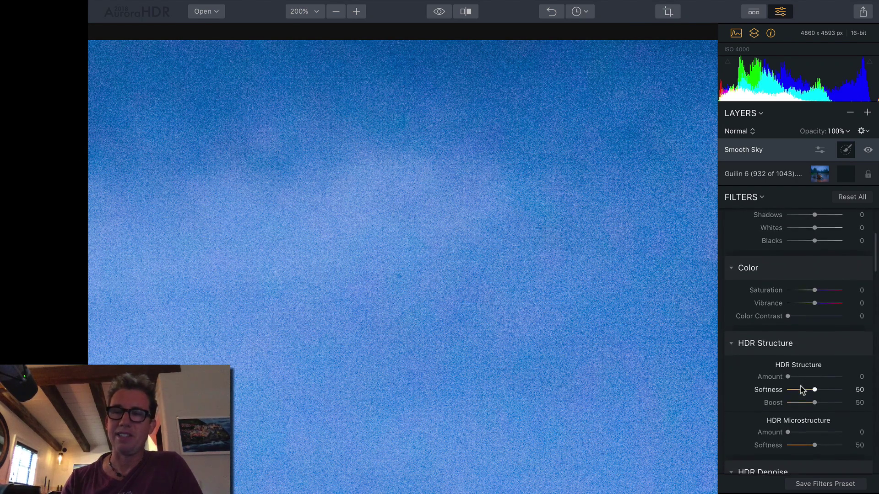
pyautogui.scroll(-2, 802, 390)
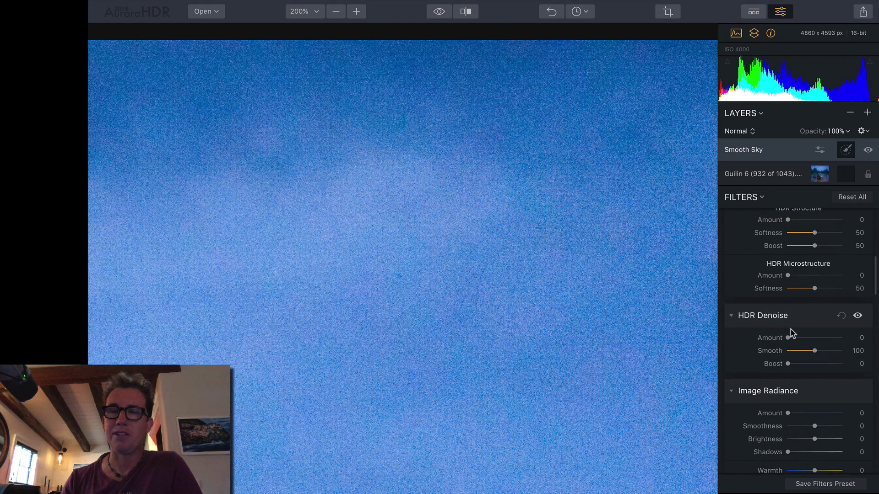
pyautogui.moveTo(787, 338)
pyautogui.mouseDown()
pyautogui.moveTo(840, 338)
pyautogui.moveTo(785, 338)
pyautogui.moveTo(832, 338)
pyautogui.moveTo(796, 337)
pyautogui.mouseUp()
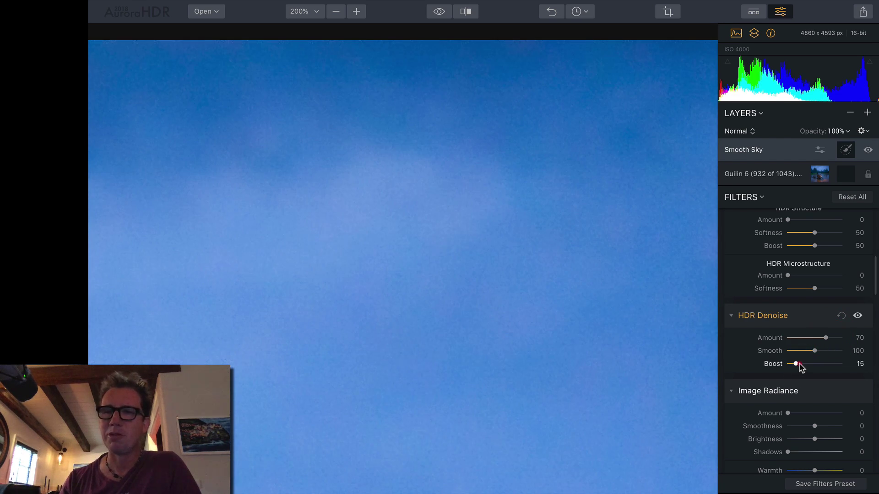
pyautogui.moveTo(814, 351); pyautogui.dragTo(801, 352)
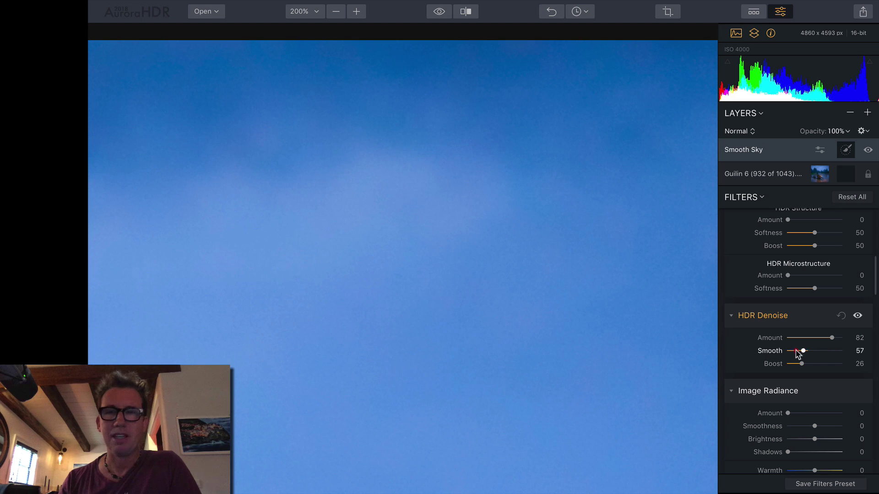
pyautogui.moveTo(797, 354)
pyautogui.mouseDown()
pyautogui.moveTo(850, 369)
pyautogui.moveTo(806, 364)
pyautogui.mouseUp()
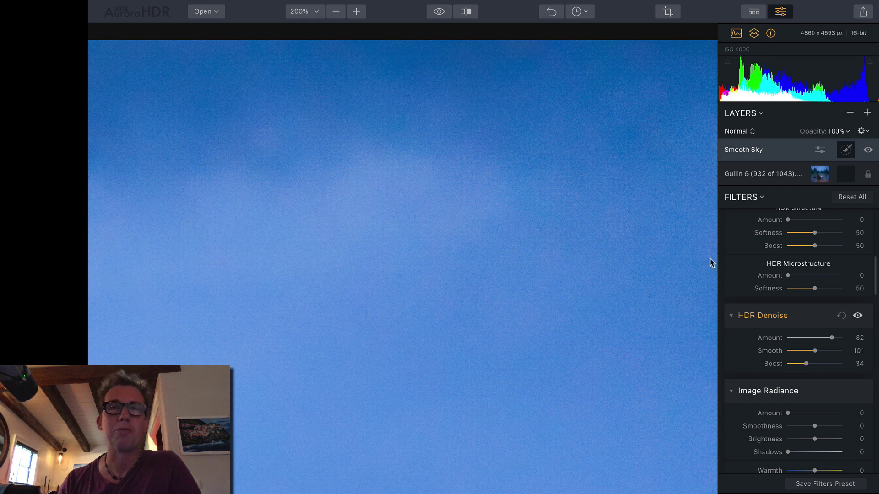
# Fit the photo to screen, add HDR Enhance, and set HDR Structure Amount 10, Softness 75.
pyautogui.click(316, 12)
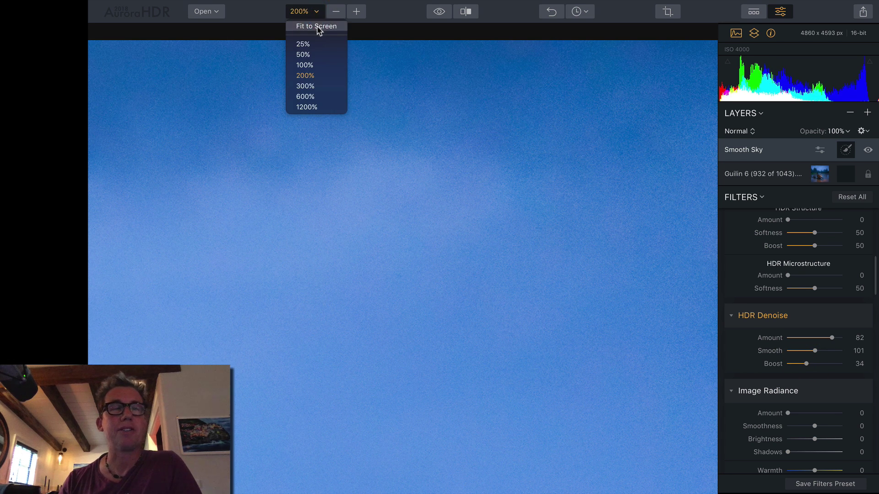
pyautogui.click(318, 27)
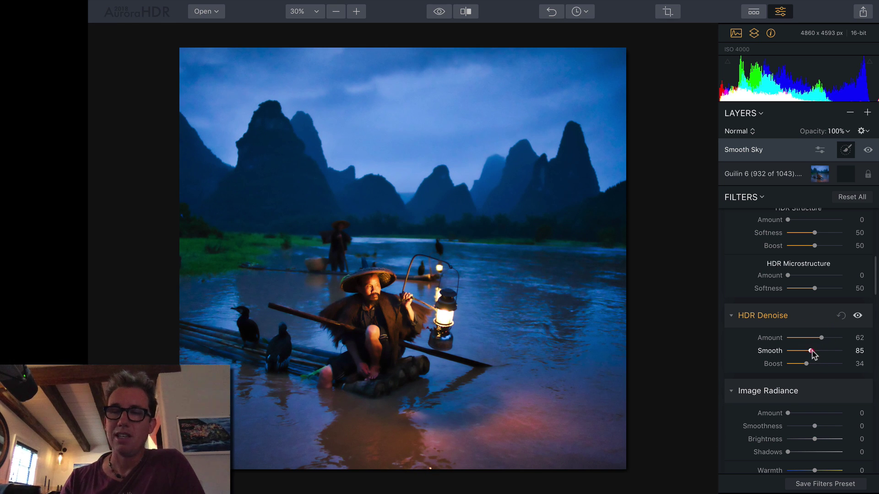
pyautogui.scroll(8, 792, 389)
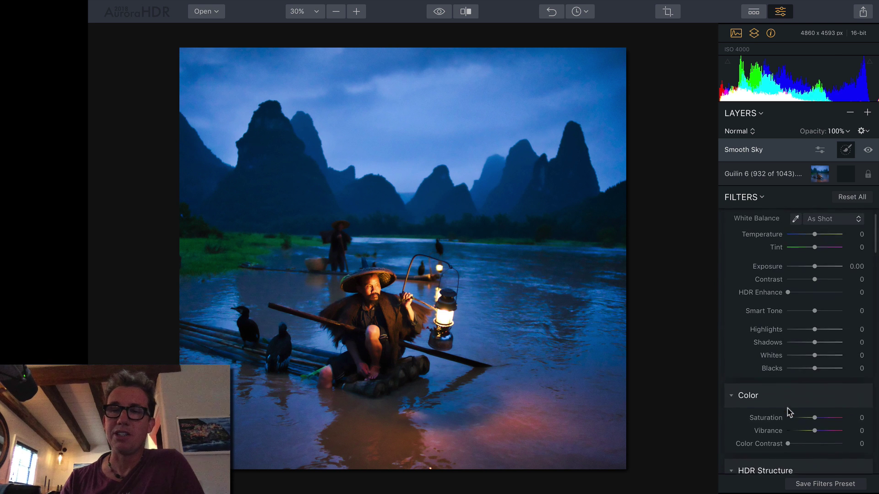
pyautogui.scroll(2, 789, 412)
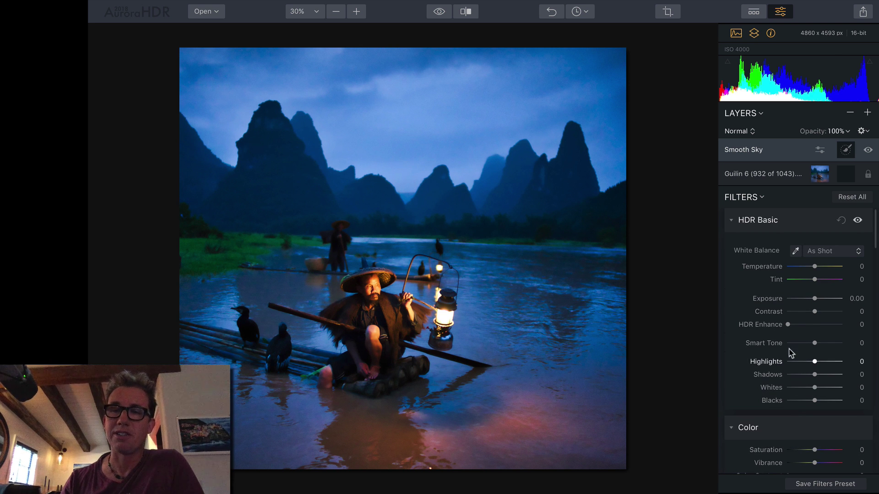
pyautogui.moveTo(788, 324); pyautogui.dragTo(818, 325)
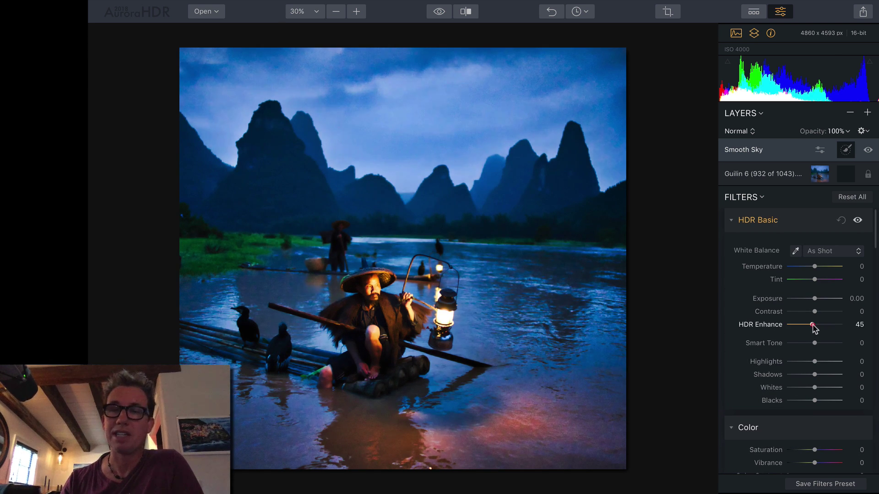
pyautogui.scroll(-12, 807, 328)
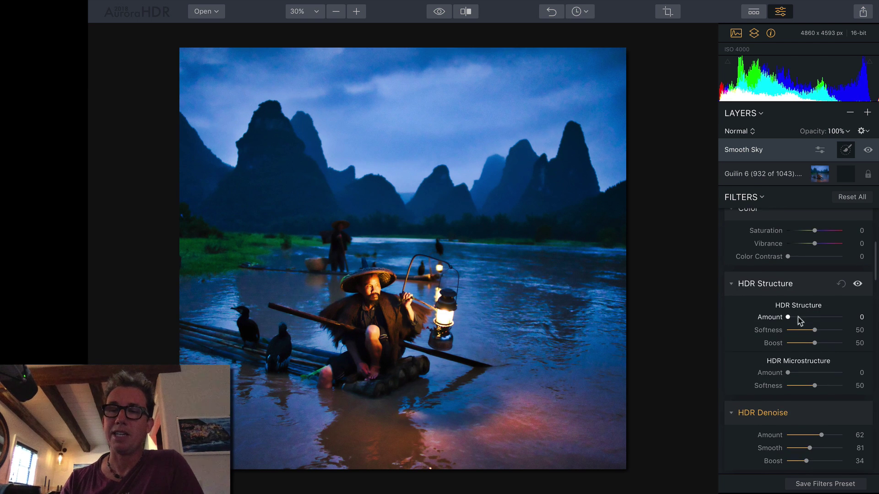
pyautogui.moveTo(789, 317)
pyautogui.mouseDown()
pyautogui.moveTo(807, 321)
pyautogui.moveTo(794, 320)
pyautogui.mouseUp()
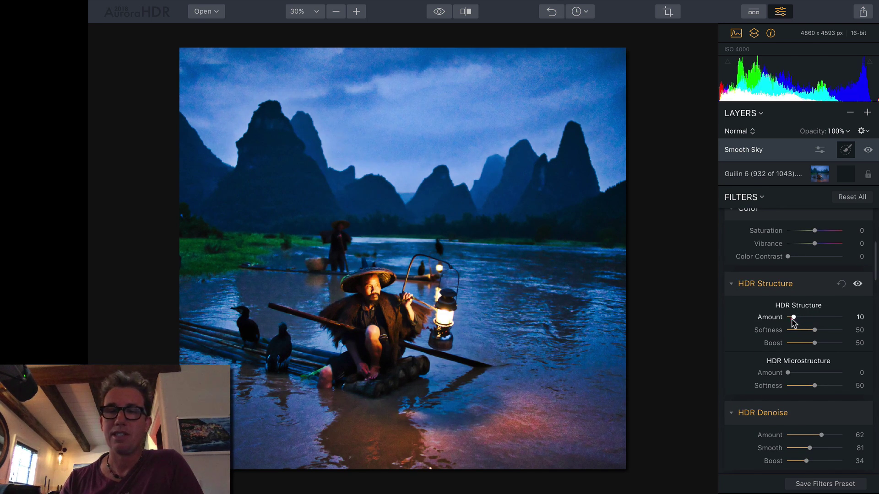
pyautogui.click(828, 331)
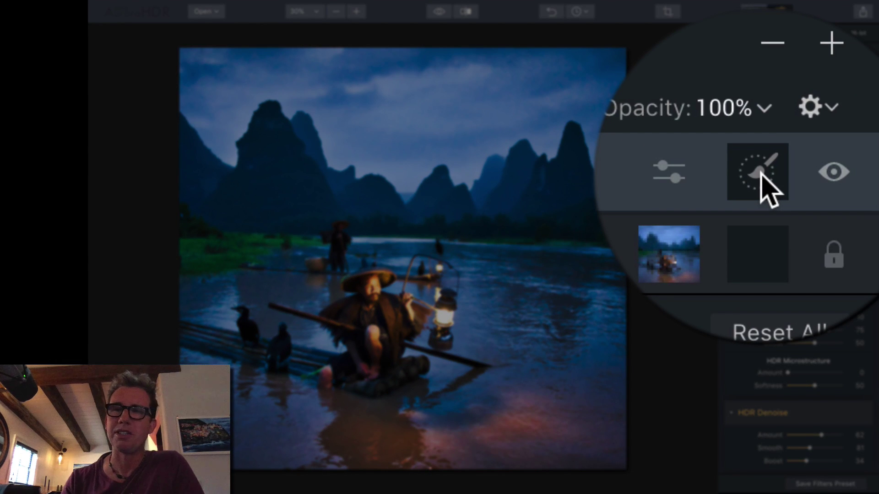
# Paint the Smooth Sky mask over the upper sky using a 70% opacity, size 220 brush.
pyautogui.click(846, 149)
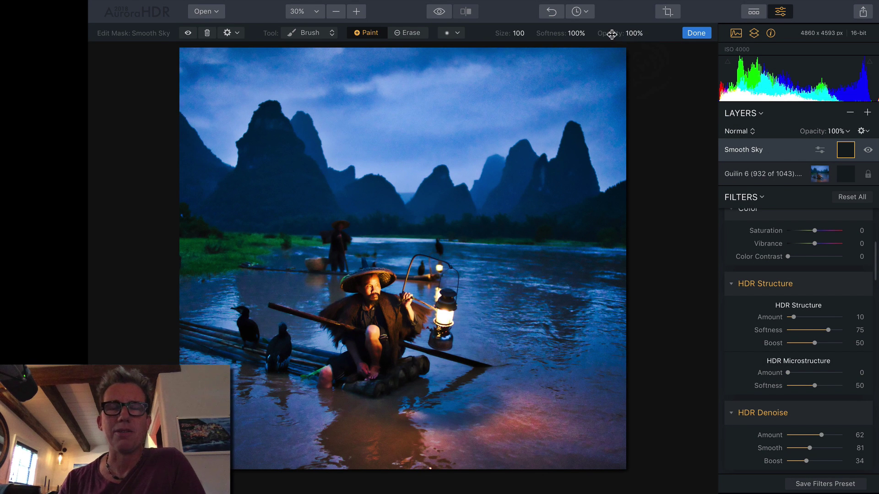
pyautogui.moveTo(612, 35)
pyautogui.mouseDown()
pyautogui.moveTo(572, 35)
pyautogui.moveTo(593, 35)
pyautogui.mouseUp()
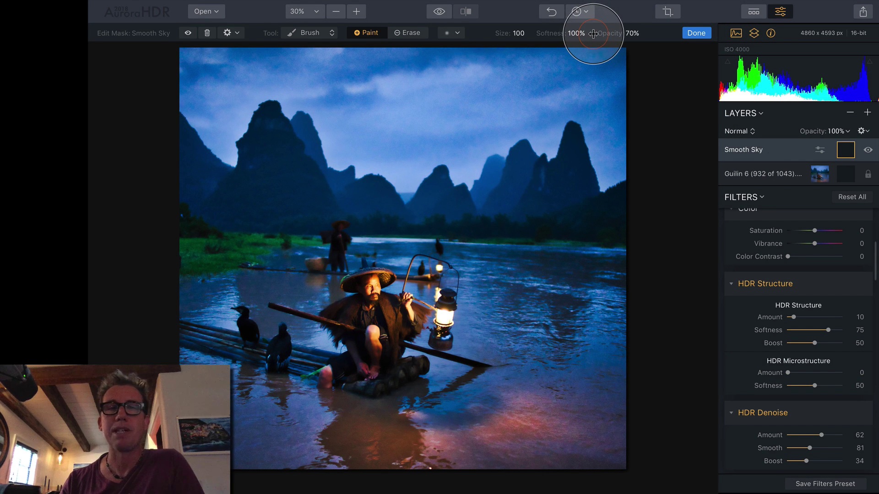
pyautogui.press(']')
pyautogui.press(']')
pyautogui.press(']')
pyautogui.press(']')
pyautogui.press(']')
pyautogui.press(']')
pyautogui.press(']')
pyautogui.press(']')
pyautogui.press(']')
pyautogui.press(']')
pyautogui.press(']')
pyautogui.press(']')
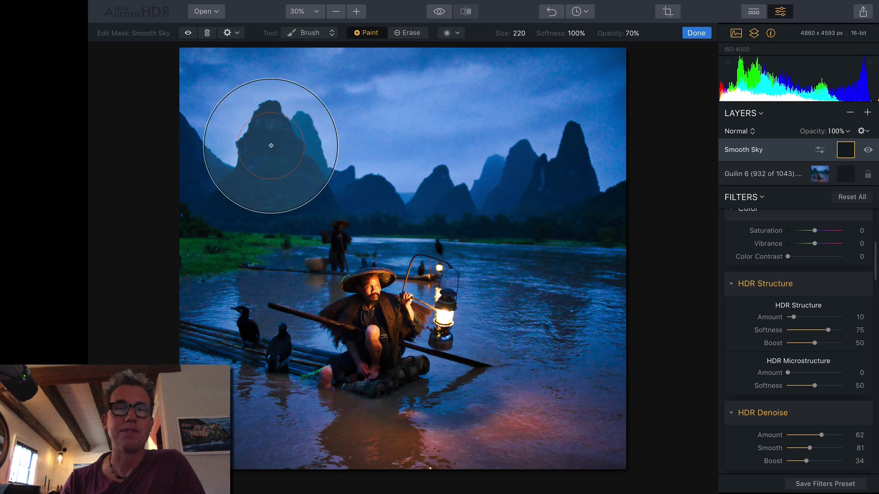
pyautogui.moveTo(403, 108)
pyautogui.mouseDown()
pyautogui.moveTo(432, 93)
pyautogui.moveTo(216, 98)
pyautogui.moveTo(529, 94)
pyautogui.moveTo(367, 143)
pyautogui.moveTo(317, 108)
pyautogui.moveTo(536, 108)
pyautogui.moveTo(353, 83)
pyautogui.moveTo(221, 82)
pyautogui.mouseUp()
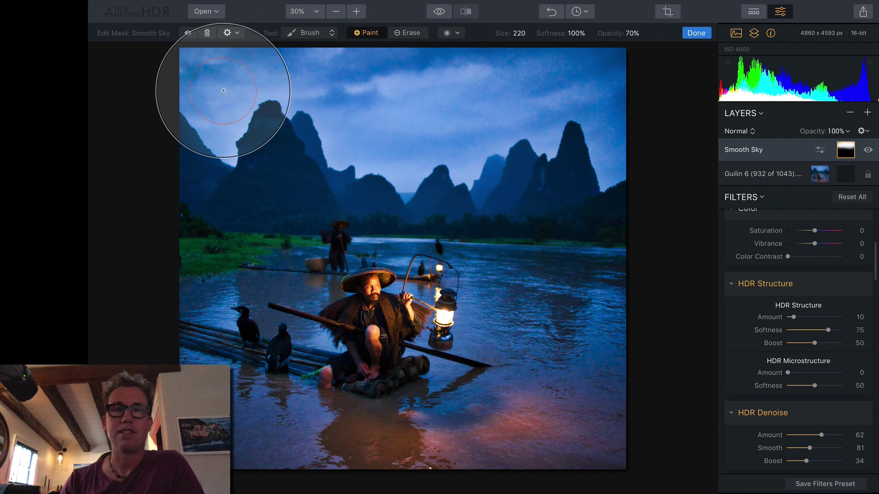
pyautogui.click(869, 151)
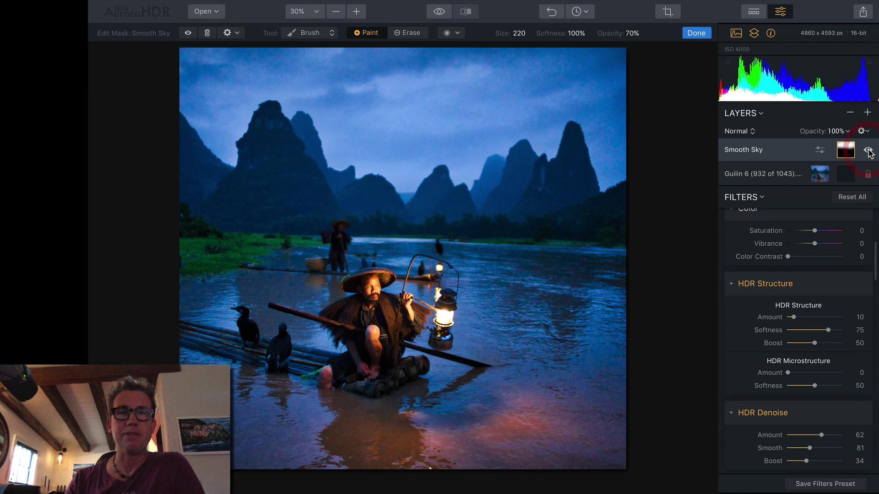
pyautogui.click(869, 151)
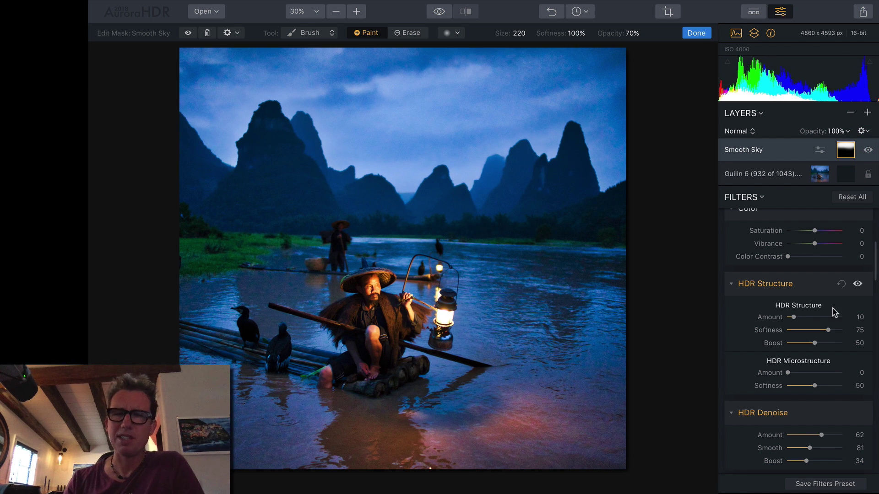
# Raise the Smooth Sky layer's HDR Denoise to Amount 75 and Smooth 127.
pyautogui.scroll(-1, 833, 311)
pyautogui.scroll(-5, 807, 375)
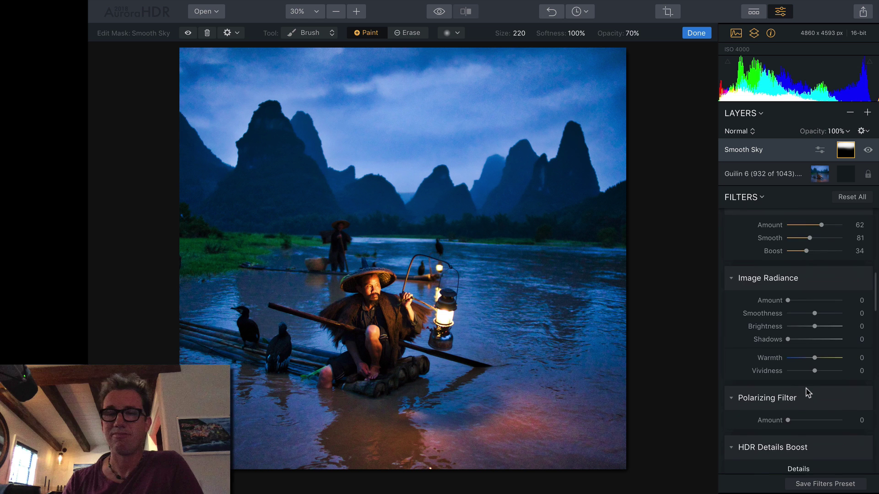
pyautogui.scroll(-5, 808, 393)
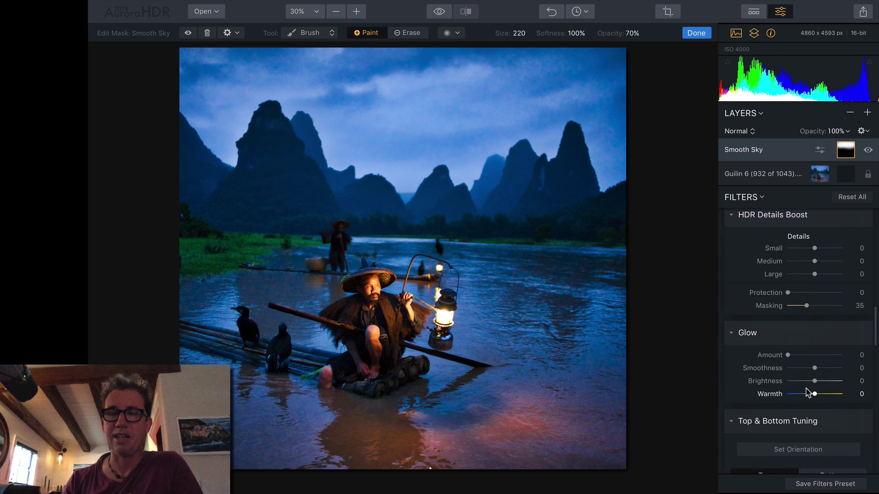
pyautogui.scroll(5, 808, 392)
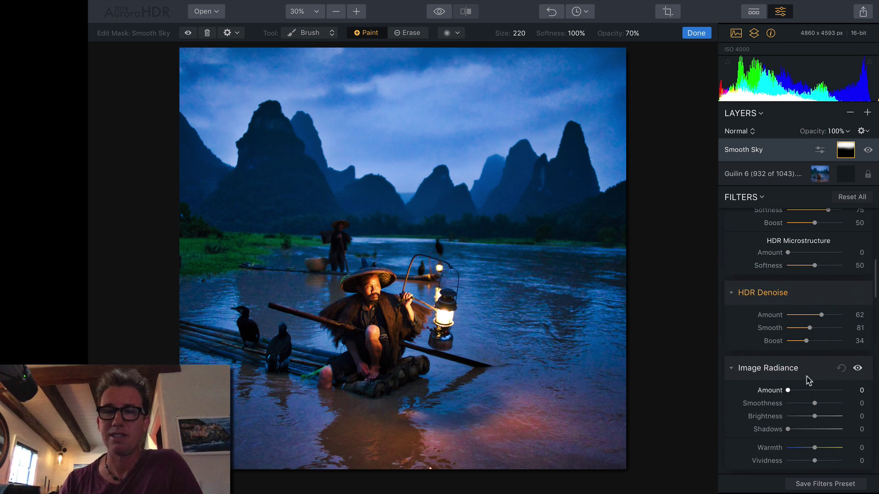
pyautogui.click(828, 315)
pyautogui.moveTo(821, 327); pyautogui.dragTo(823, 331)
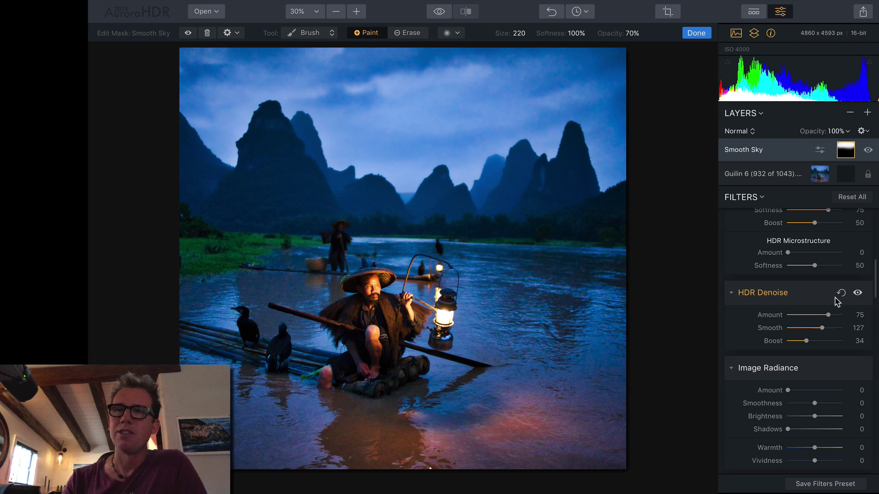
# Add a new adjustment layer above Smooth Sky and name it 'Fisherman Glow'.
pyautogui.click(868, 113)
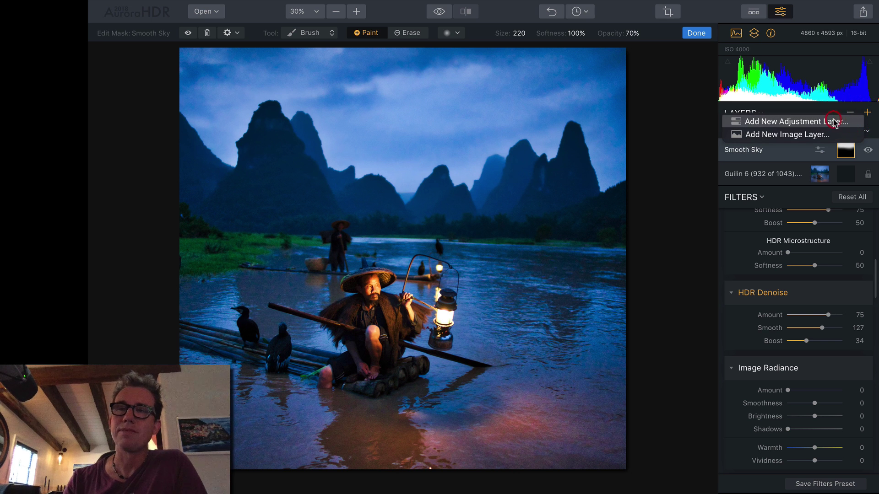
pyautogui.click(796, 121)
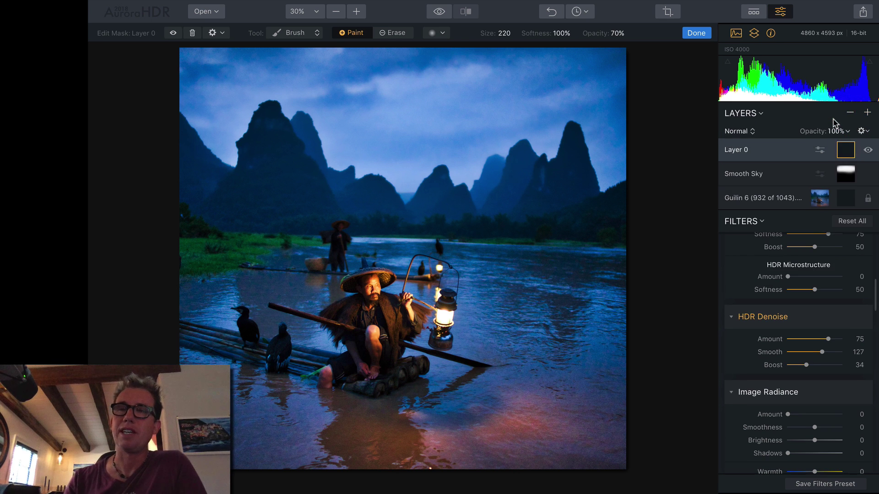
pyautogui.doubleClick(733, 149)
pyautogui.write('Fish')
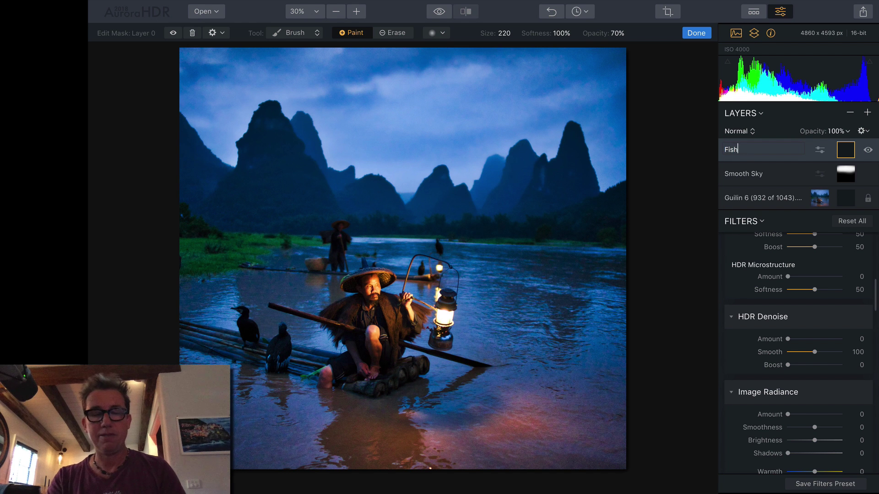
pyautogui.write('erms')
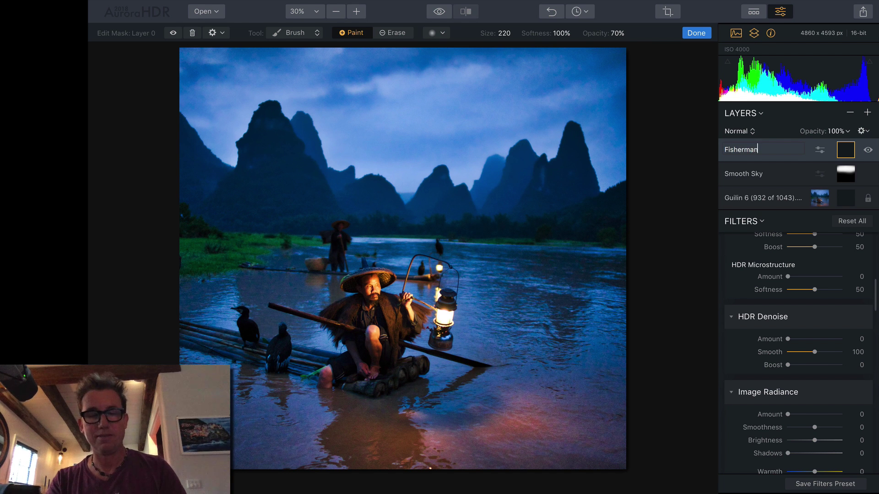
pyautogui.write('n Glow')
pyautogui.press('Return')
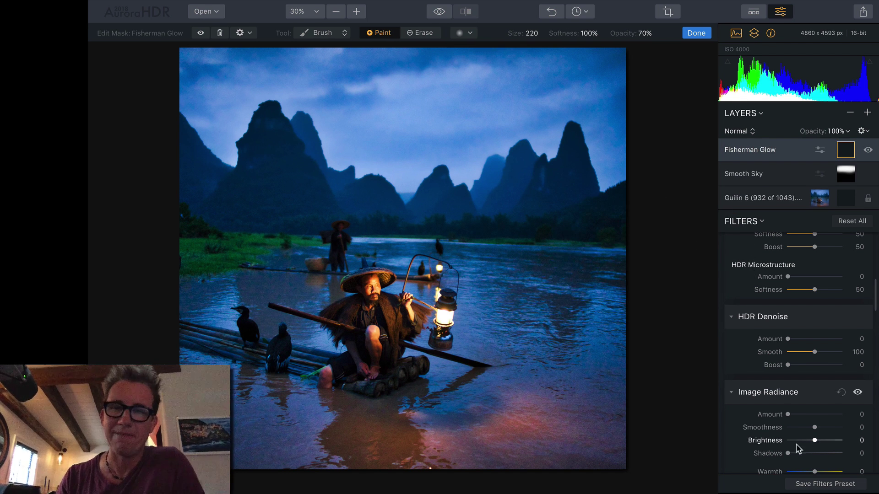
# Set Image Radiance Amount to 70 and Shadows to 75 on this layer.
pyautogui.scroll(-3, 802, 436)
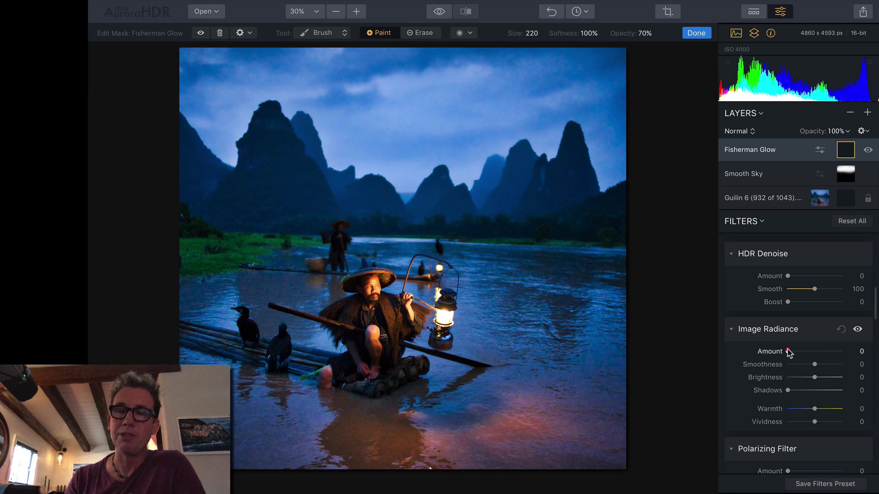
pyautogui.moveTo(788, 352); pyautogui.dragTo(828, 359)
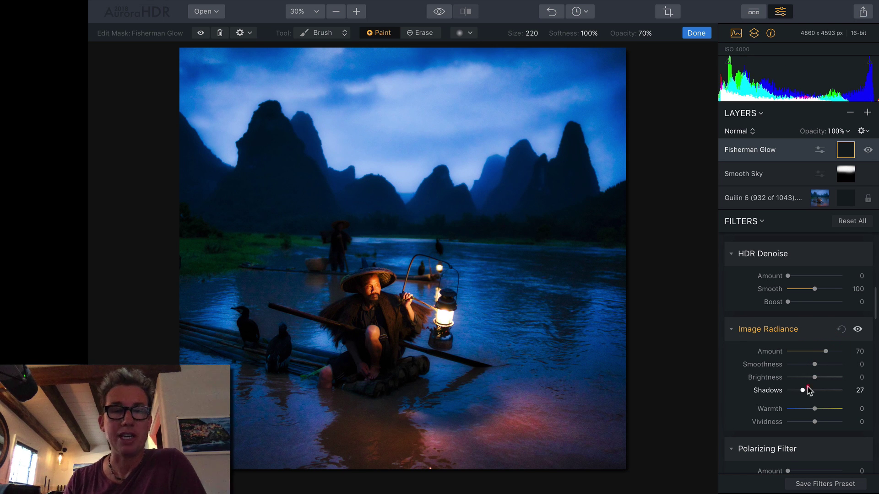
pyautogui.moveTo(808, 390)
pyautogui.mouseDown()
pyautogui.moveTo(832, 390)
pyautogui.moveTo(825, 390)
pyautogui.mouseUp()
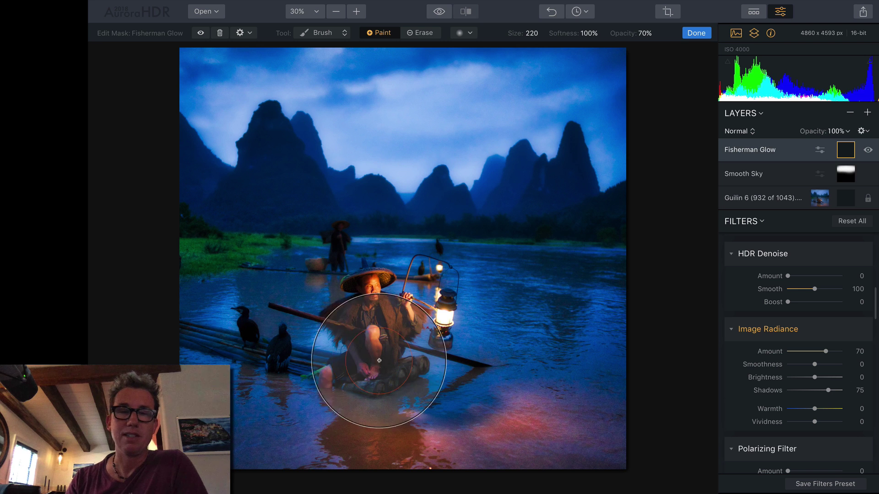
# Paint the glow mask over the fisherman, his legs and raft, checking coverage with the overlay.
pyautogui.moveTo(353, 359)
pyautogui.mouseDown()
pyautogui.moveTo(373, 377)
pyautogui.moveTo(363, 353)
pyautogui.moveTo(413, 349)
pyautogui.moveTo(353, 320)
pyautogui.moveTo(353, 373)
pyautogui.moveTo(431, 373)
pyautogui.moveTo(492, 395)
pyautogui.moveTo(381, 320)
pyautogui.moveTo(346, 373)
pyautogui.moveTo(369, 323)
pyautogui.moveTo(356, 398)
pyautogui.moveTo(403, 363)
pyautogui.mouseUp()
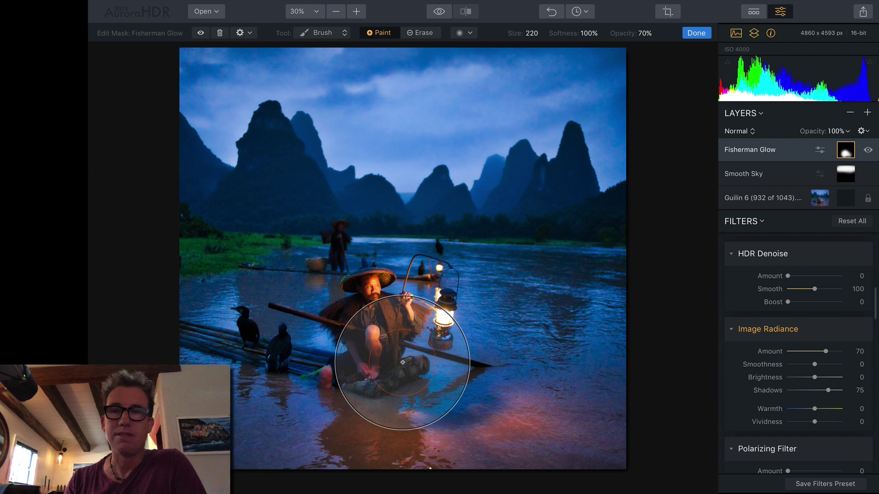
pyautogui.click(199, 33)
pyautogui.click(200, 33)
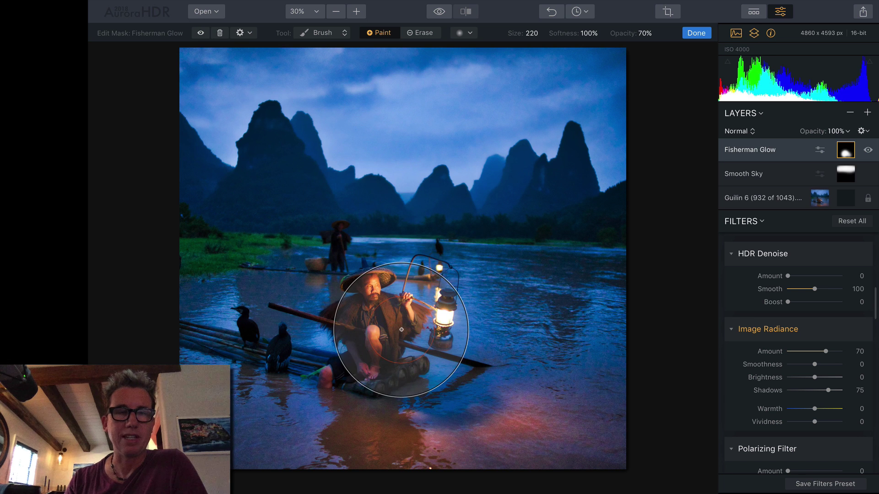
pyautogui.moveTo(401, 330)
pyautogui.mouseDown()
pyautogui.moveTo(404, 310)
pyautogui.moveTo(373, 353)
pyautogui.moveTo(373, 403)
pyautogui.moveTo(458, 402)
pyautogui.mouseUp()
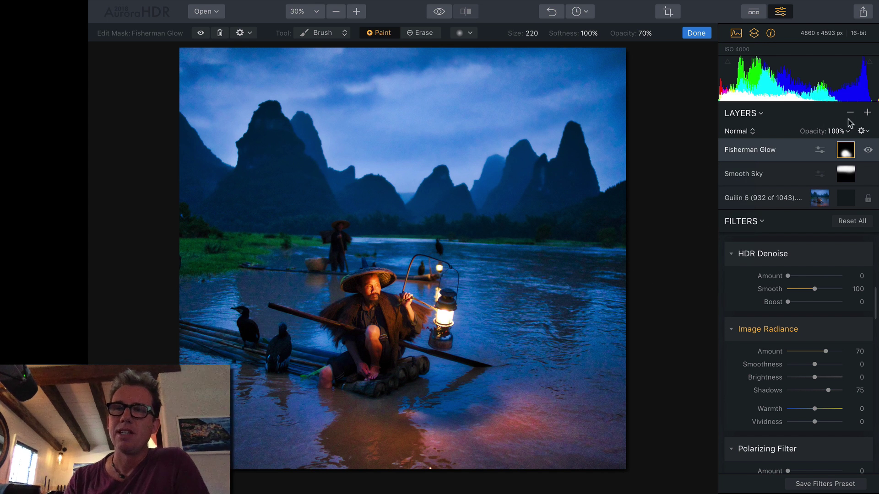
# Add another adjustment layer and name it 'Smooth Water'.
pyautogui.click(867, 113)
pyautogui.click(842, 121)
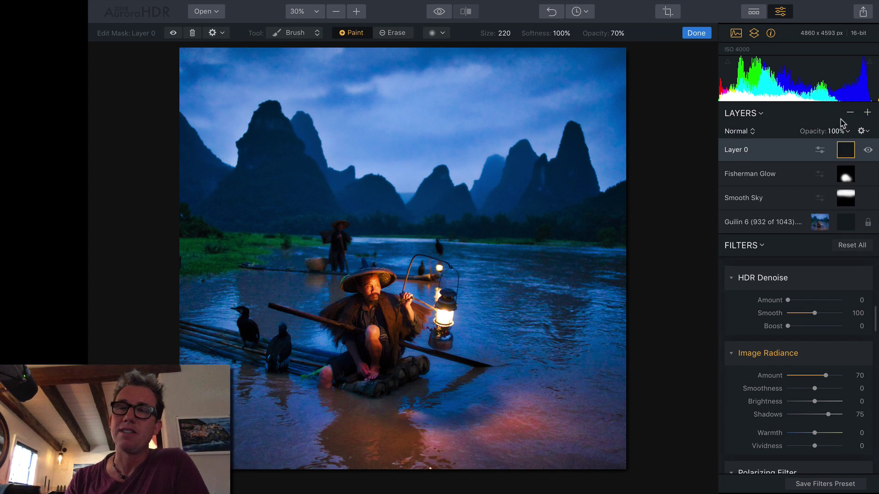
pyautogui.doubleClick(746, 148)
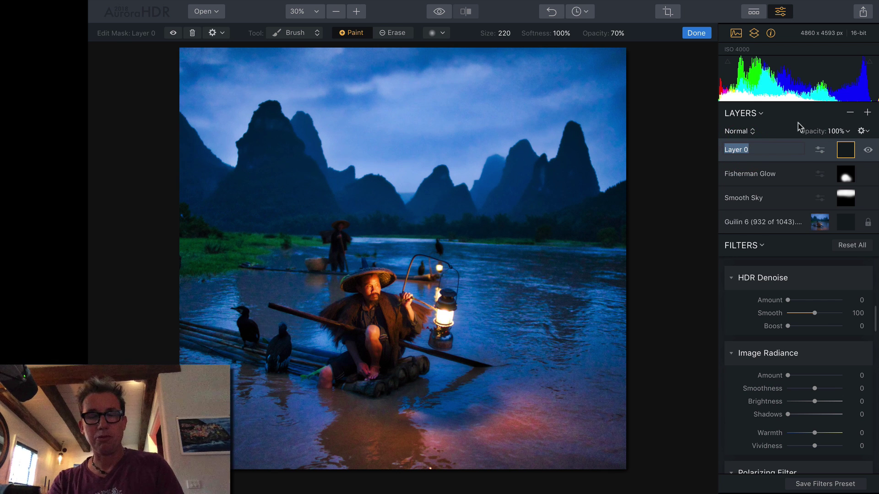
pyautogui.write('Sm')
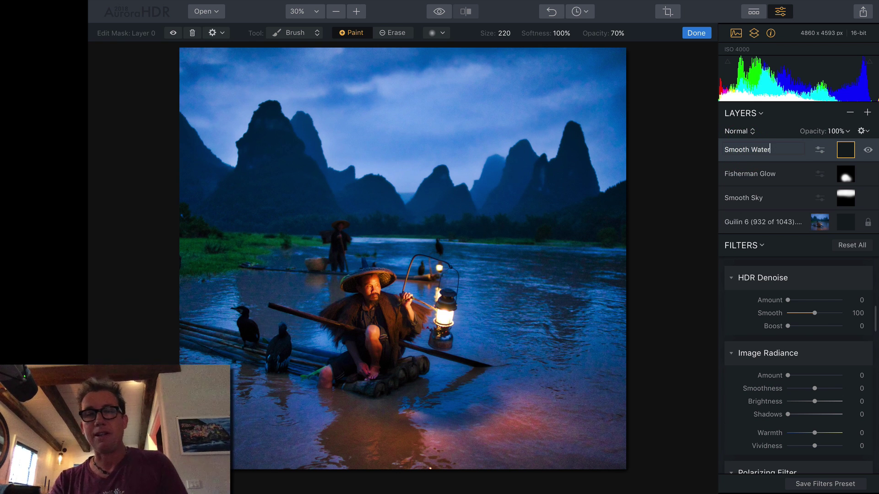
pyautogui.write('ooth Water')
pyautogui.press('Return')
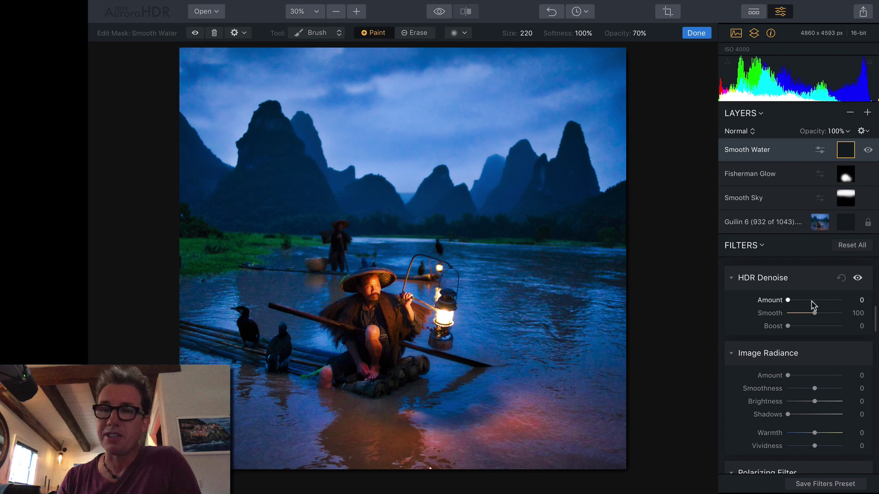
# Enable HDR Denoise at Amount 74, Smooth 156 and Boost 73.
pyautogui.click(812, 300)
pyautogui.moveTo(794, 326); pyautogui.dragTo(824, 325)
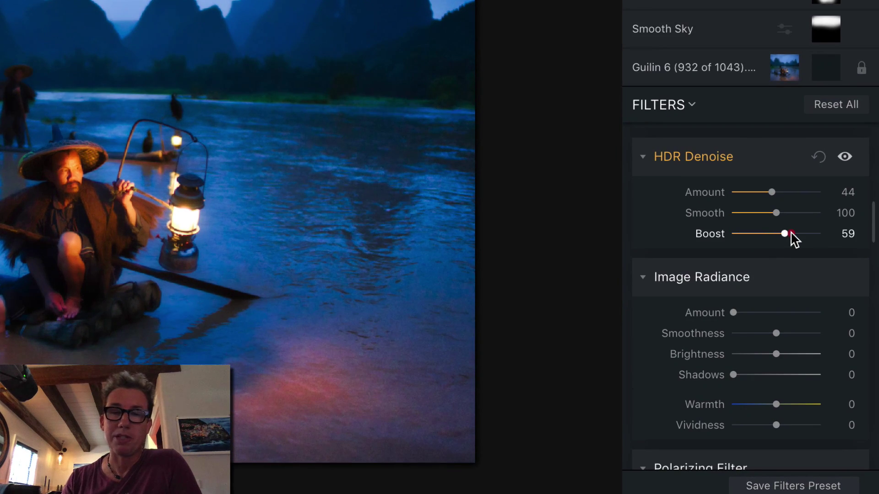
pyautogui.moveTo(792, 238)
pyautogui.mouseDown()
pyautogui.moveTo(803, 240)
pyautogui.moveTo(789, 213)
pyautogui.moveTo(800, 213)
pyautogui.mouseUp()
pyautogui.click(798, 192)
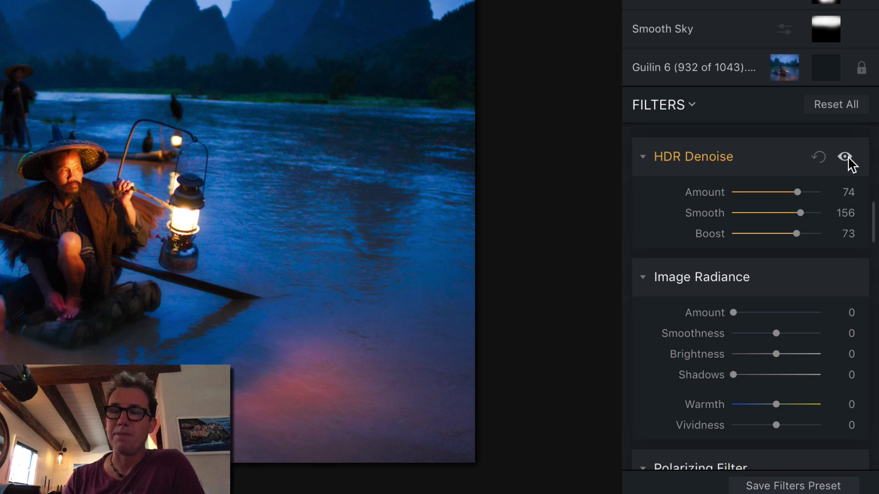
# Compare the water with HDR Denoise off and on, then check the mask overlay.
pyautogui.click(845, 157)
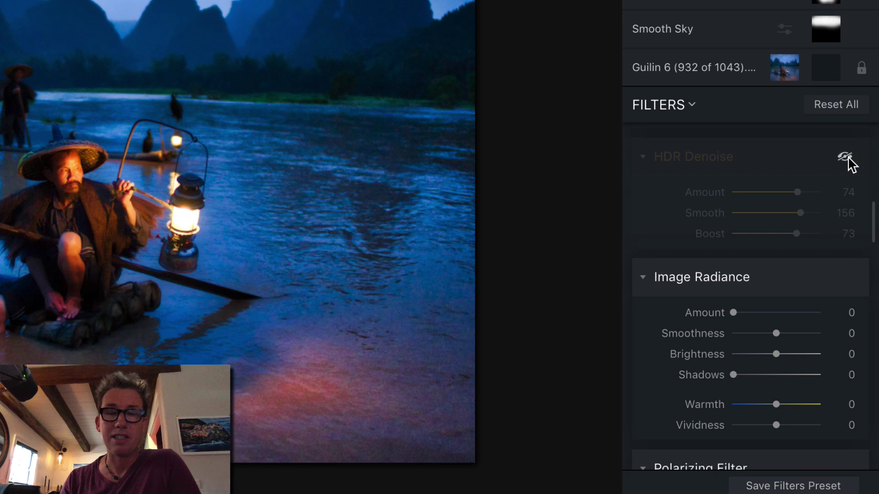
pyautogui.click(846, 157)
pyautogui.click(845, 157)
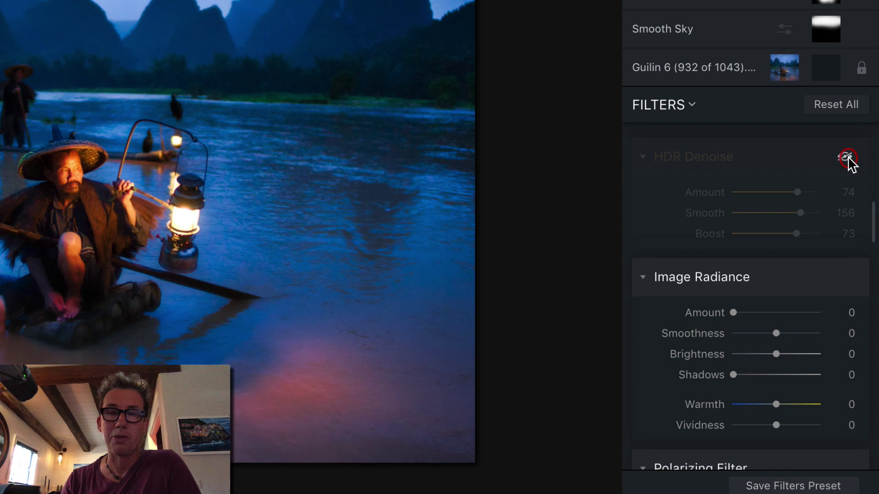
pyautogui.click(845, 158)
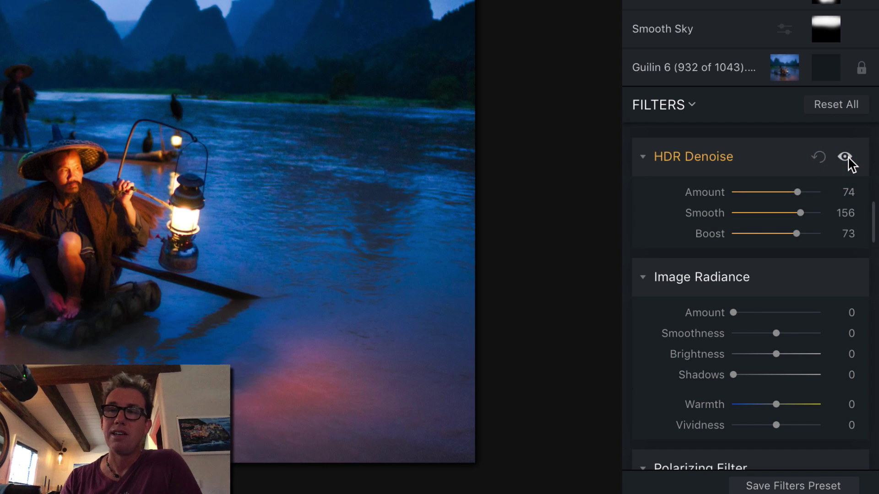
pyautogui.click(184, 33)
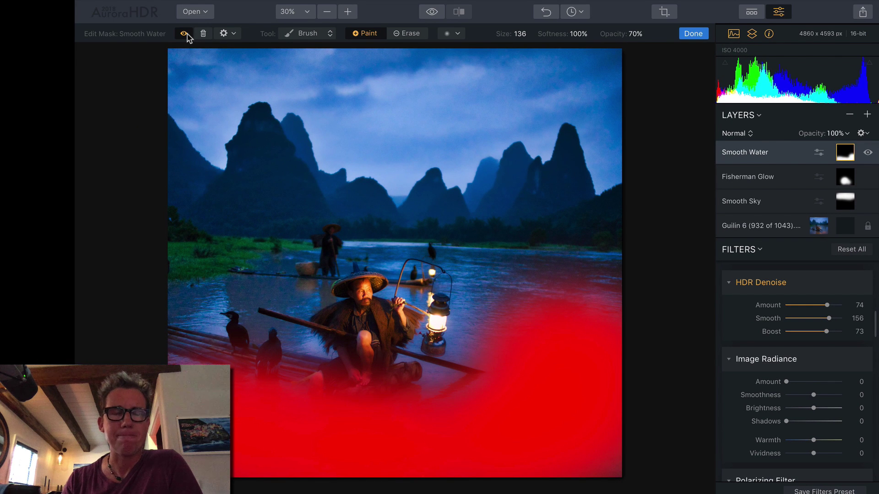
pyautogui.click(184, 34)
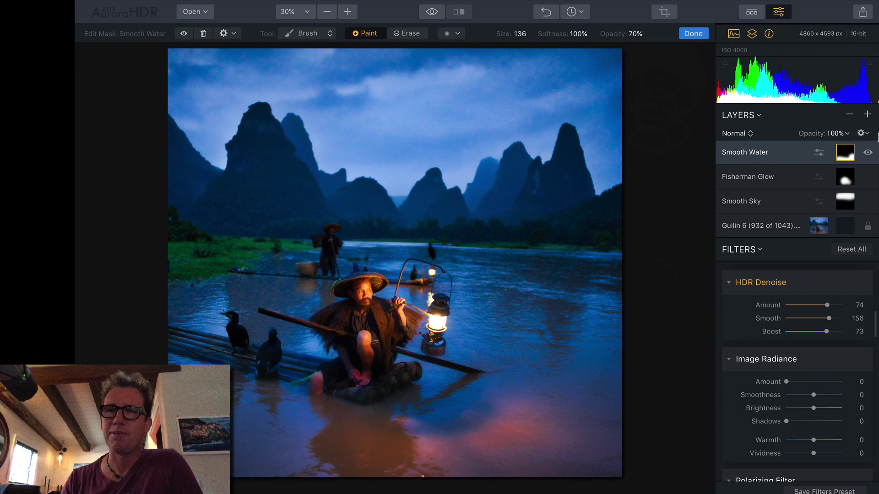
# Add a new top layer with a dark Vignette of Amount -73 and Size 29.
pyautogui.click(867, 114)
pyautogui.click(821, 124)
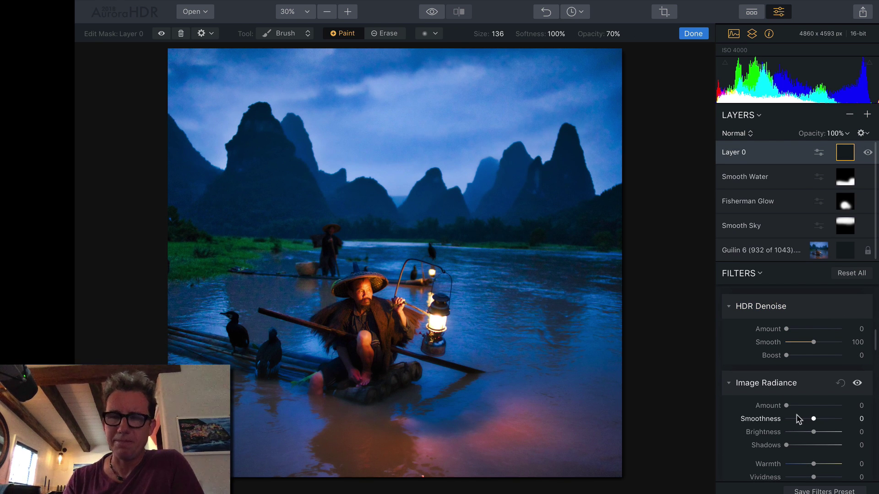
pyautogui.scroll(-15, 797, 419)
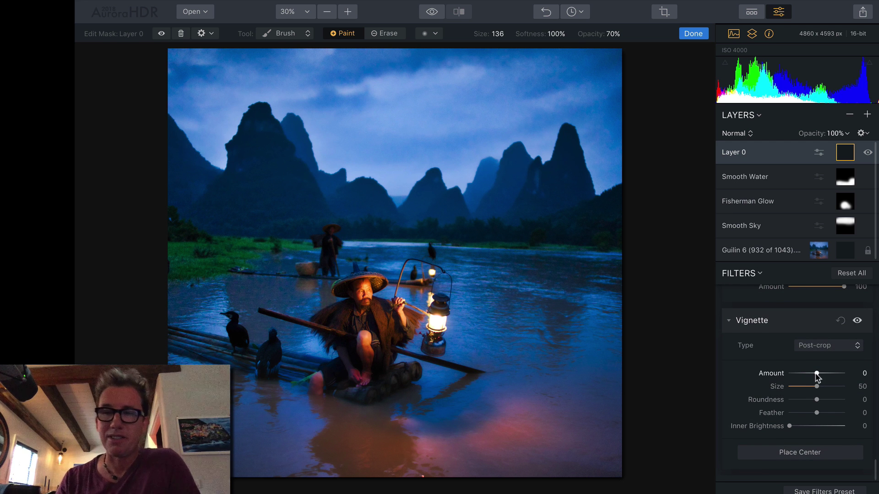
pyautogui.moveTo(833, 375)
pyautogui.mouseDown()
pyautogui.moveTo(795, 375)
pyautogui.moveTo(849, 375)
pyautogui.mouseUp()
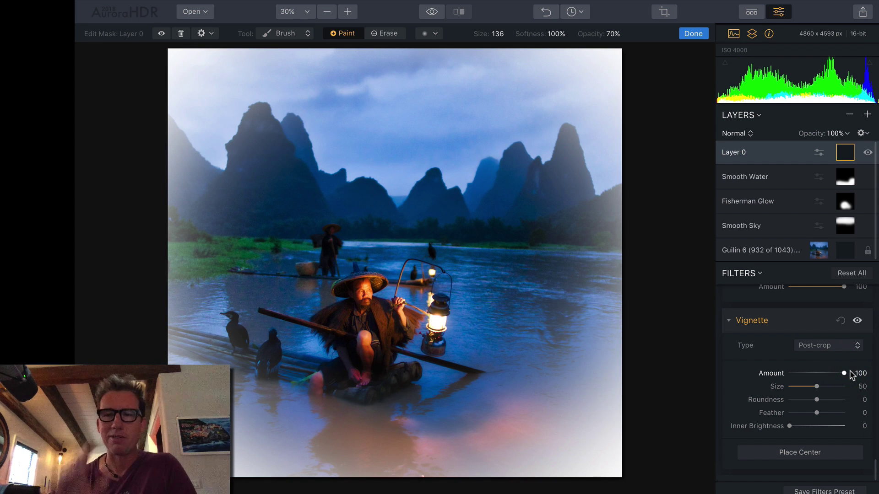
pyautogui.moveTo(847, 374); pyautogui.dragTo(805, 390)
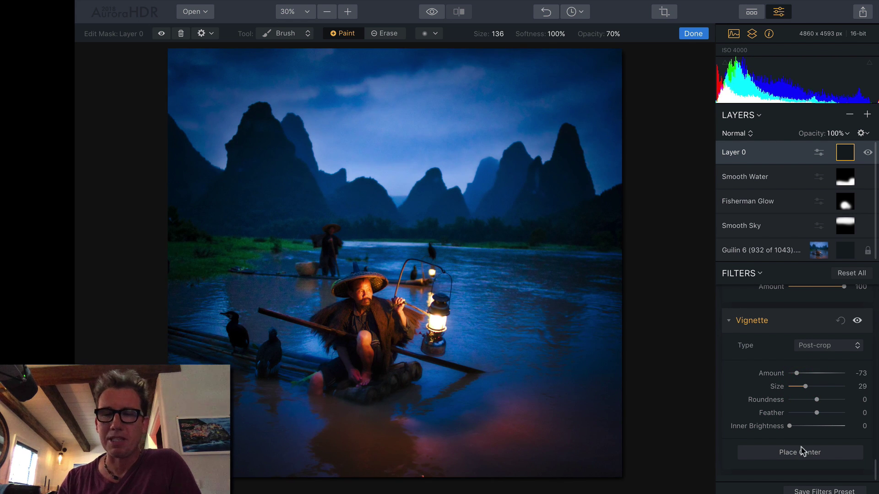
# Place the vignette centre on the fisherman.
pyautogui.click(800, 453)
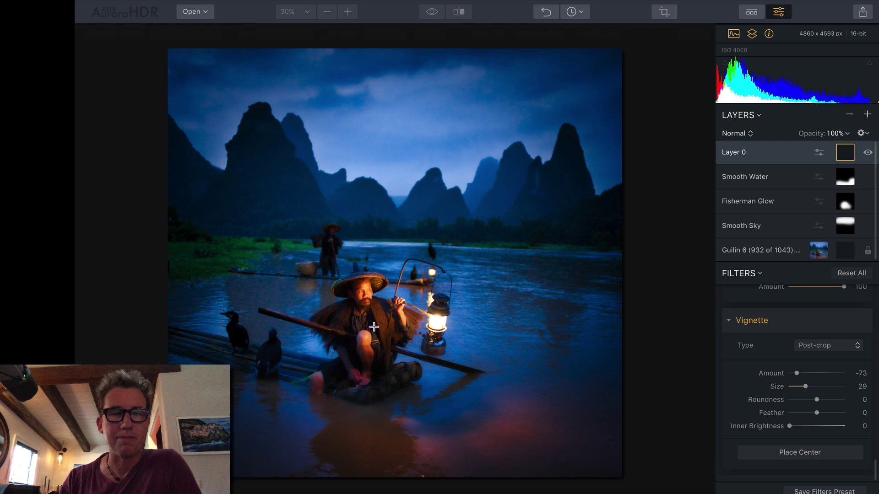
pyautogui.press('b')
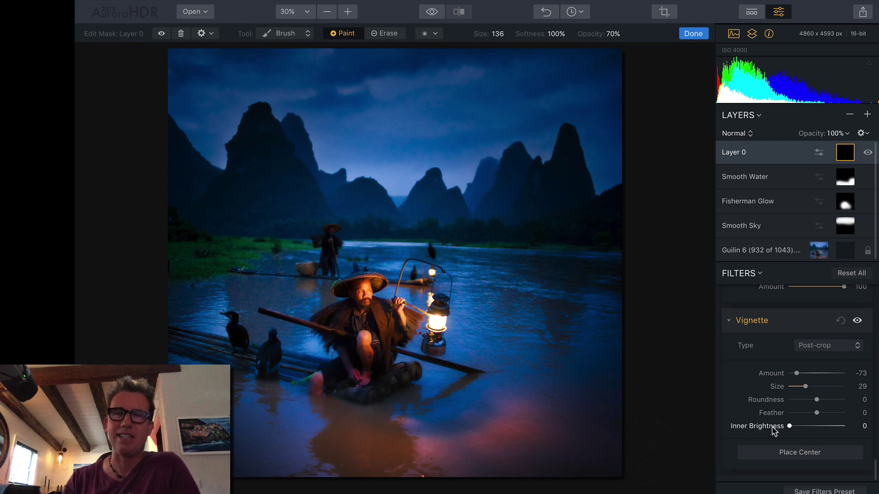
pyautogui.scroll(15, 787, 363)
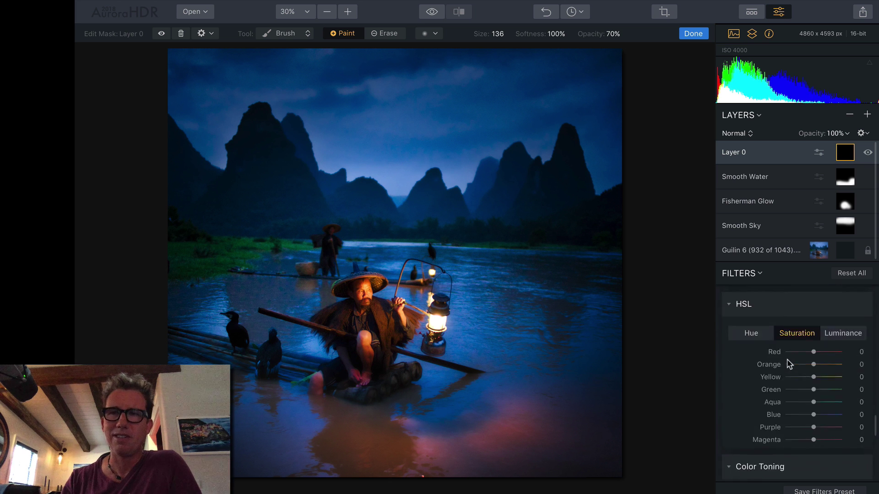
pyautogui.scroll(20, 787, 363)
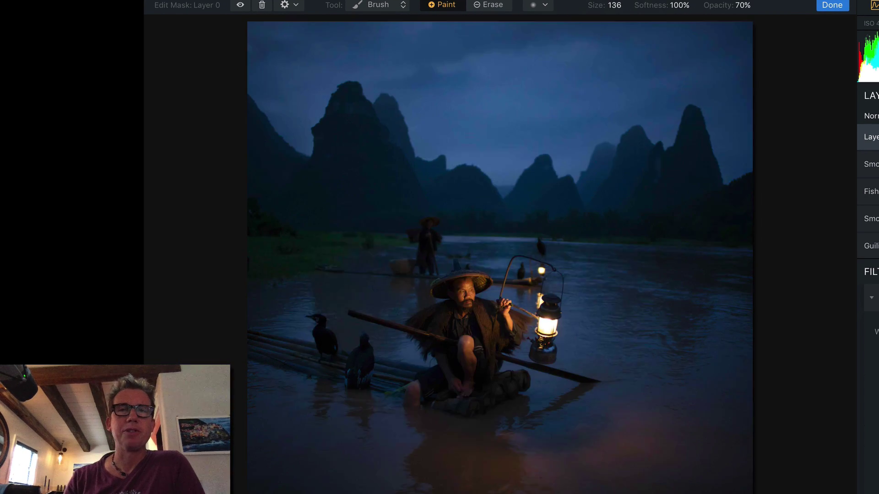
# Compare the edited photo with the unedited original using the before/after preview.
pyautogui.press('\\')
pyautogui.press('\\')
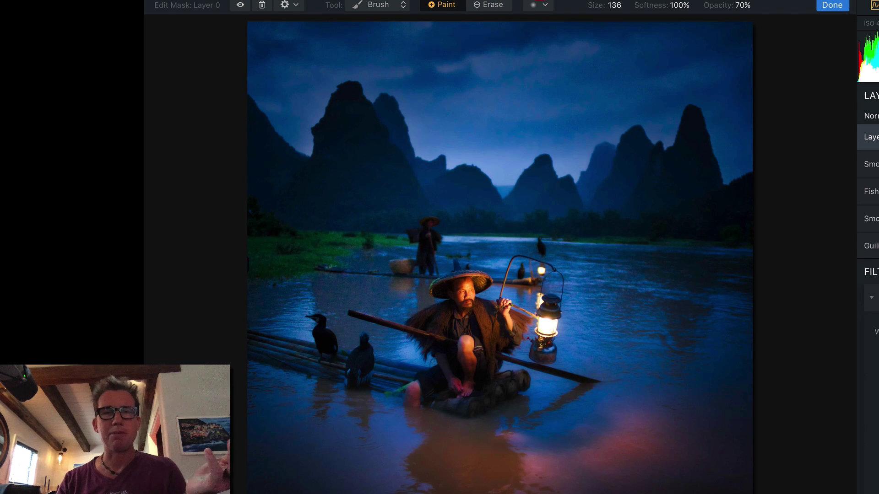